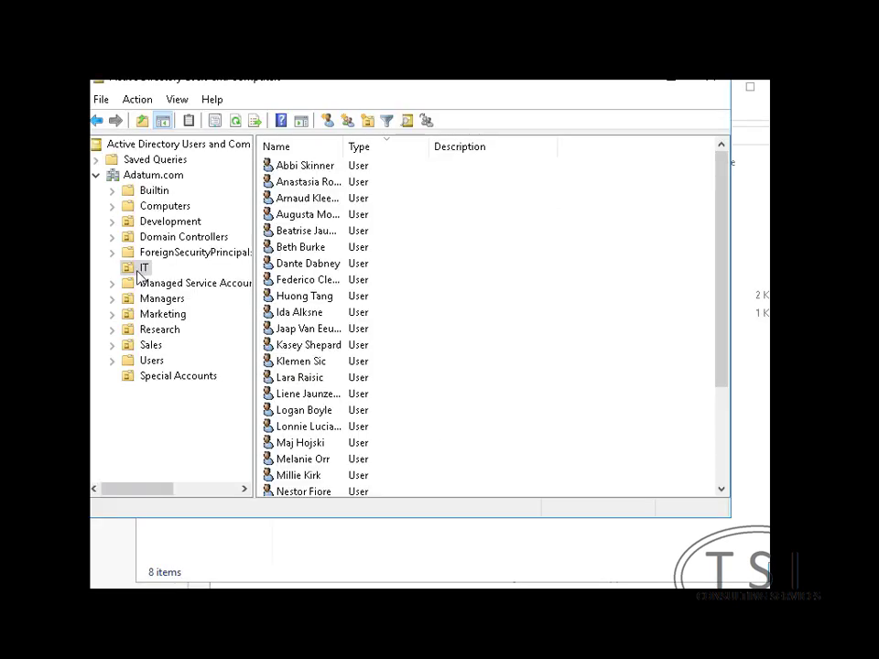
Create a new group named Network Controller Admins in the IT organizational unit
right_click(137, 268)
mouse_move(183, 340)
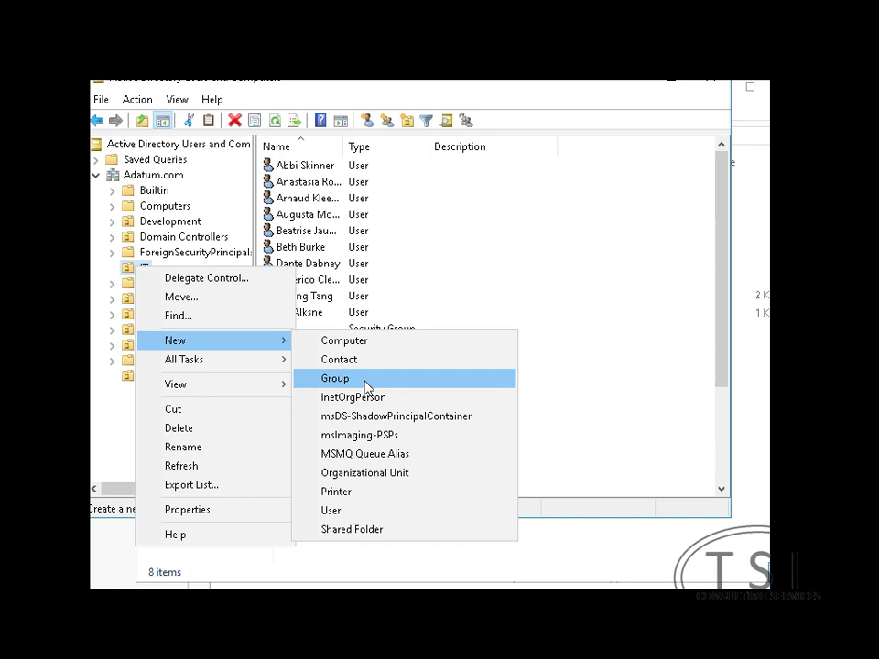
click(366, 379)
text(Network Controller Admins)
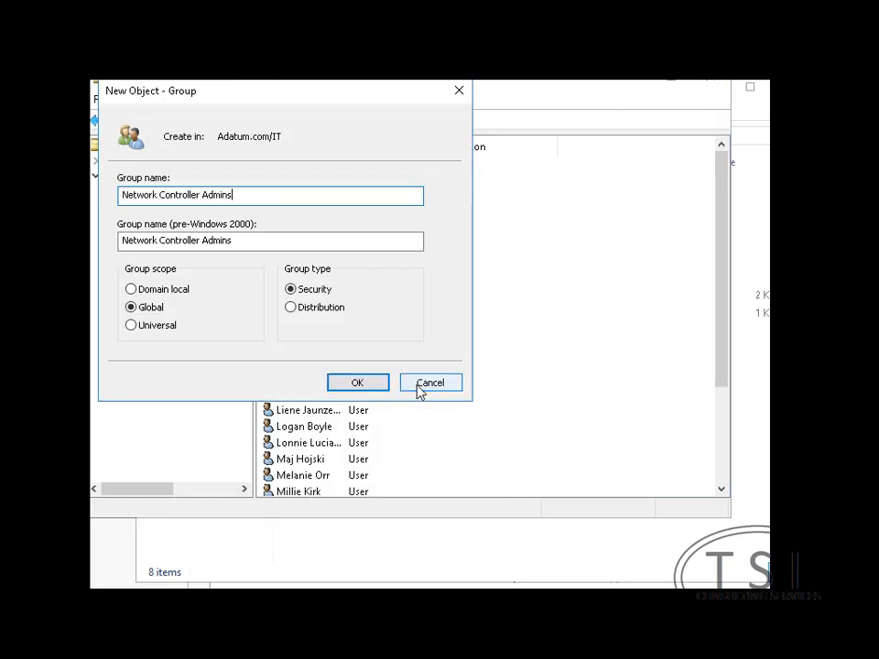
click(371, 389)
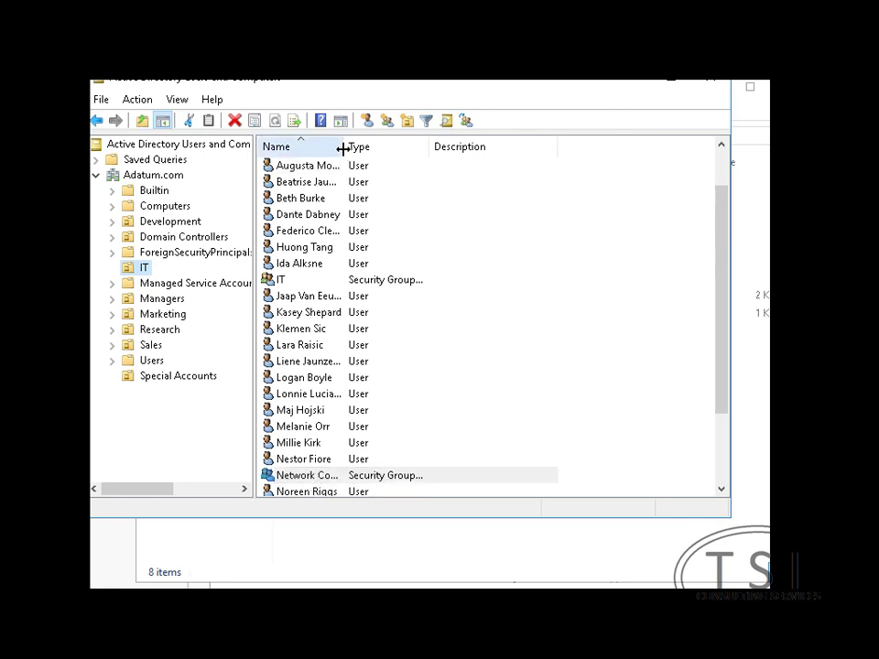
Add Administrator and one IT user as members of Network Controller Admins
drag(344, 147, 478, 170)
right_click(287, 481)
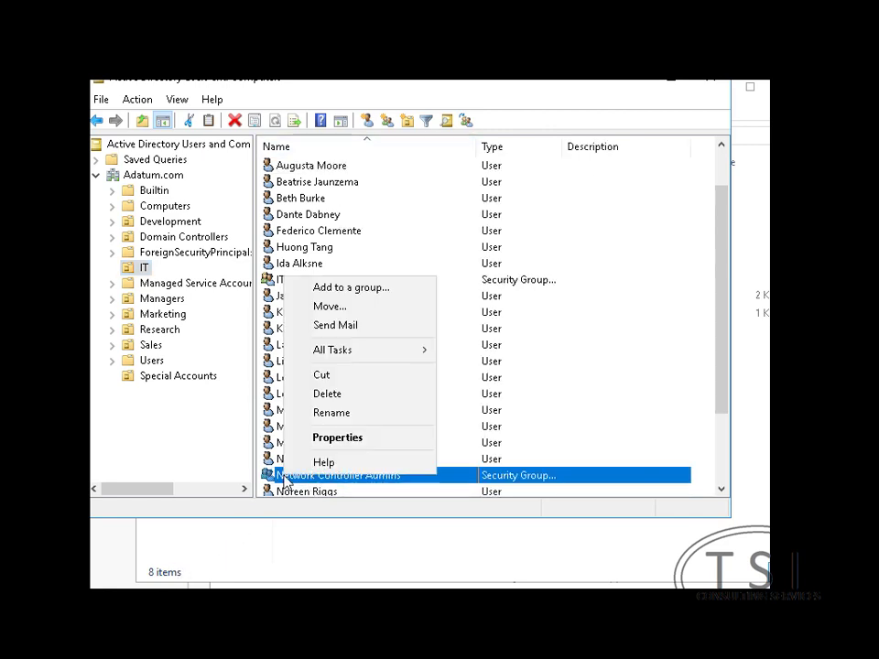
click(337, 440)
click(303, 104)
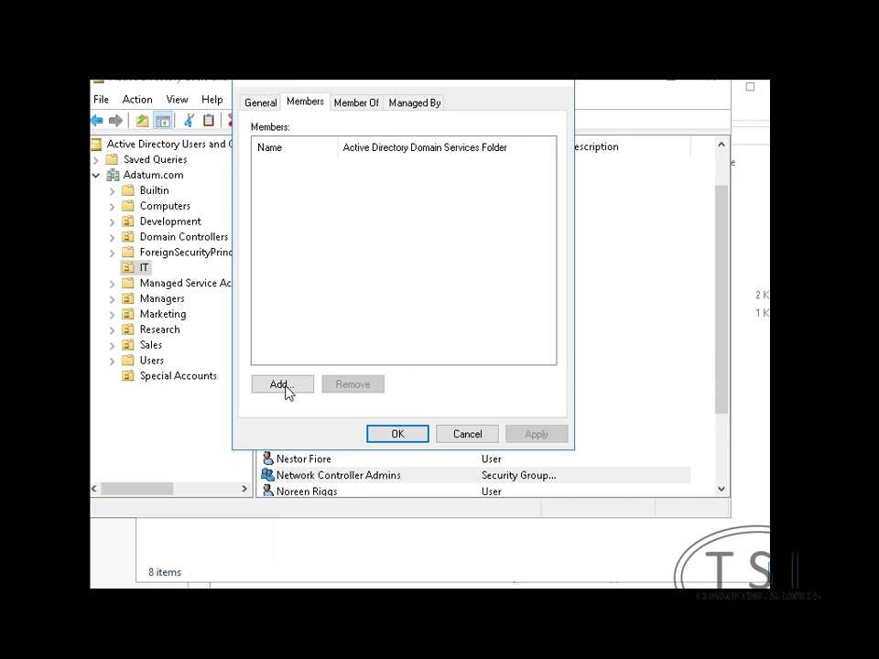
click(280, 385)
text(admin)
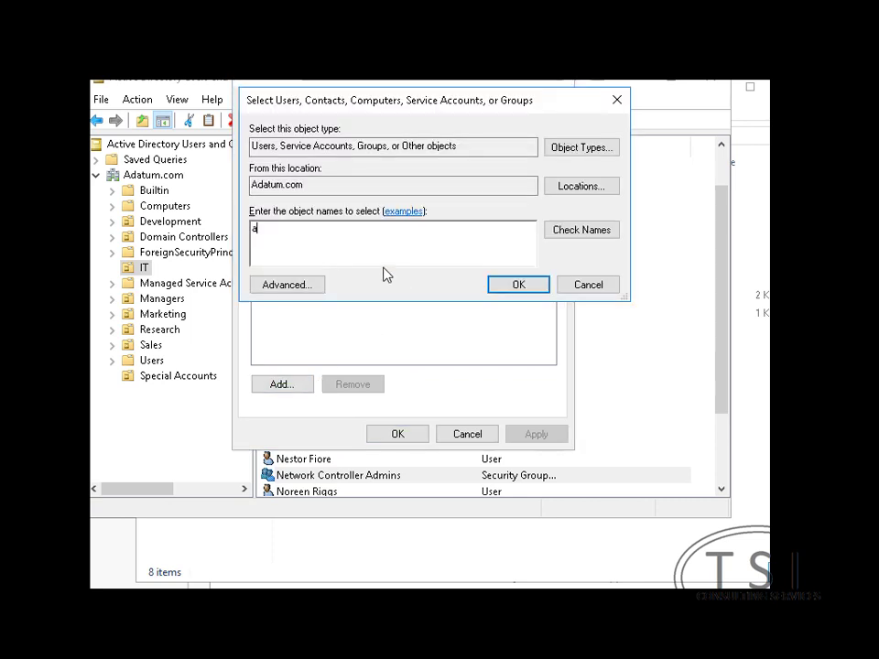
click(561, 235)
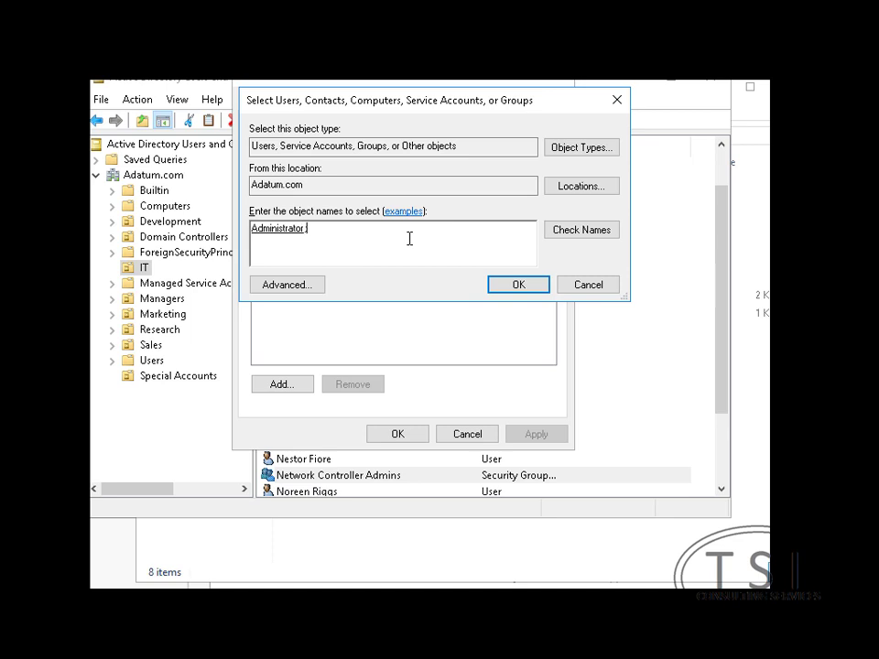
click(593, 234)
click(530, 292)
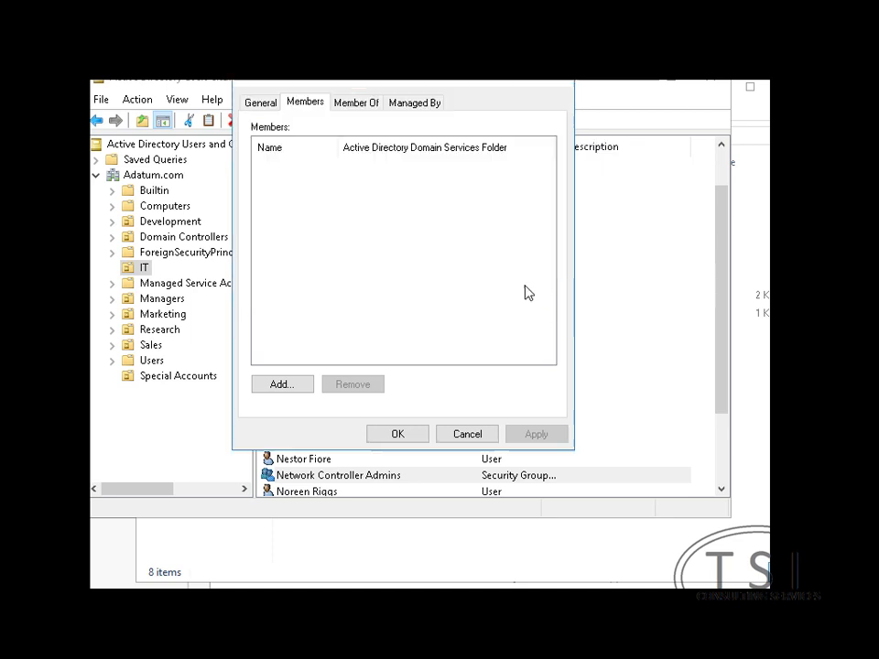
click(400, 434)
Create a new group named Network Controller Ops in the IT organizational unit
right_click(142, 269)
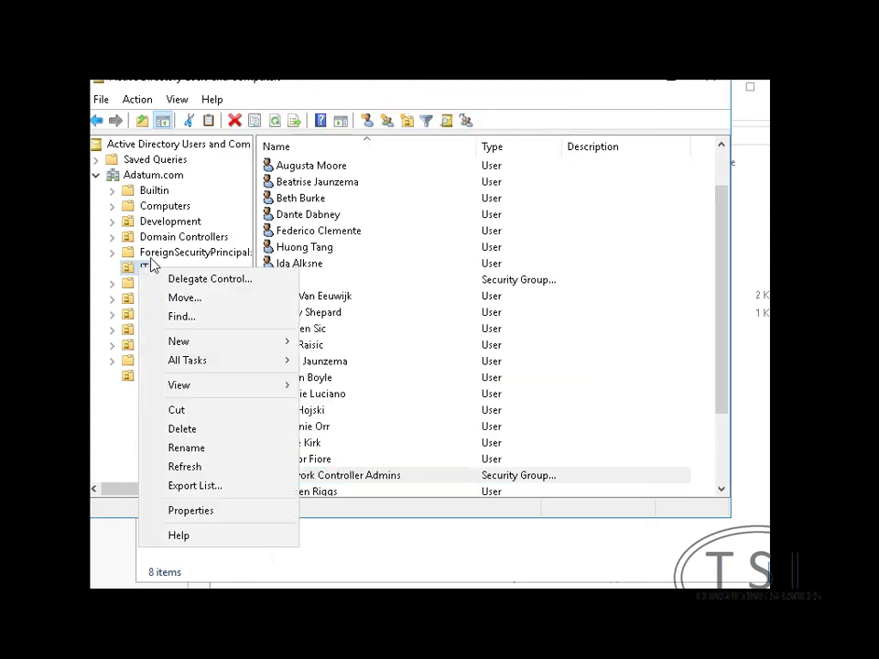
mouse_move(235, 342)
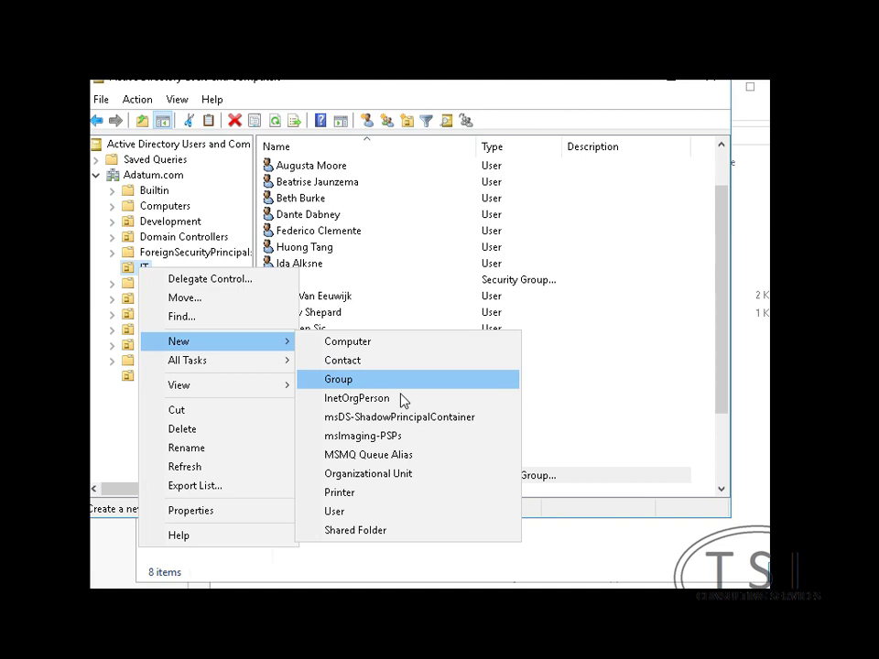
click(403, 382)
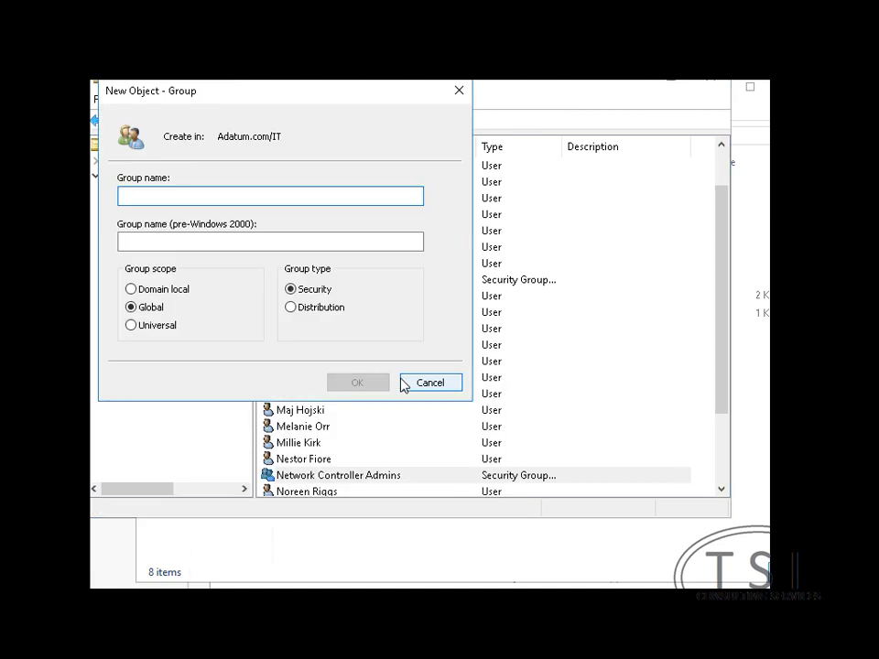
text(Network Controller Admins)
key(BackSpace)
key(BackSpace)
key(BackSpace)
key(BackSpace)
key(BackSpace)
key(BackSpace)
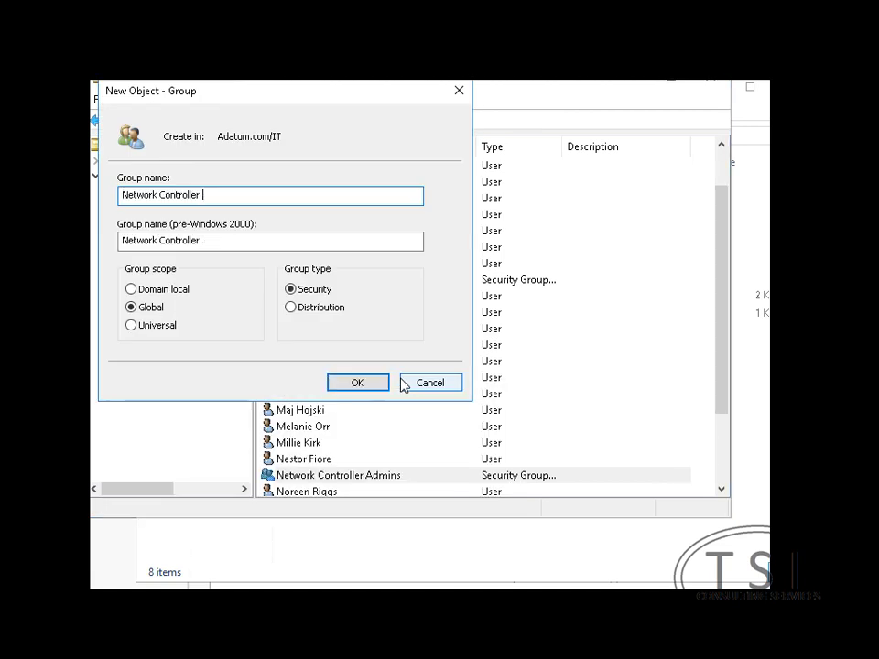
text(Ops)
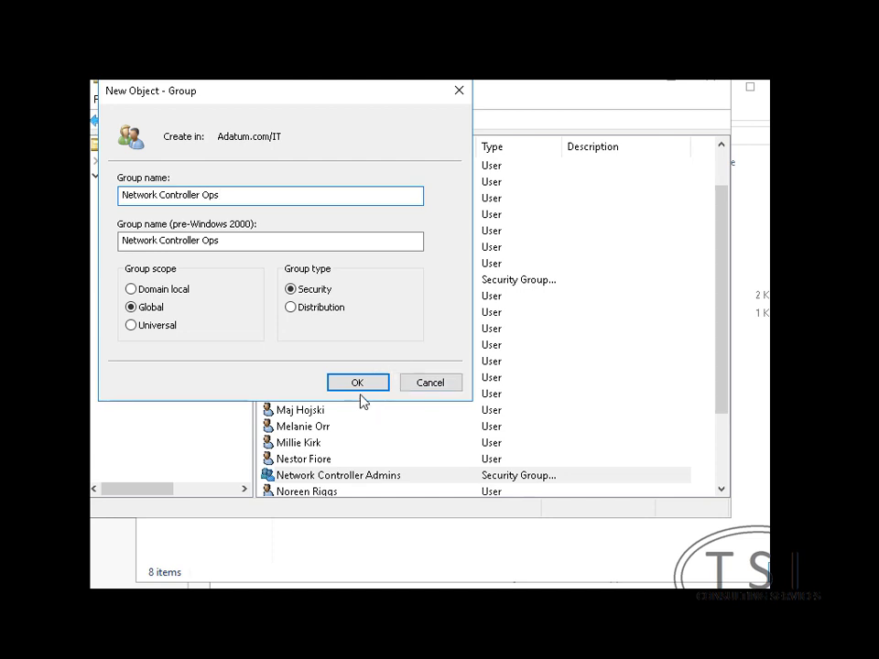
click(358, 383)
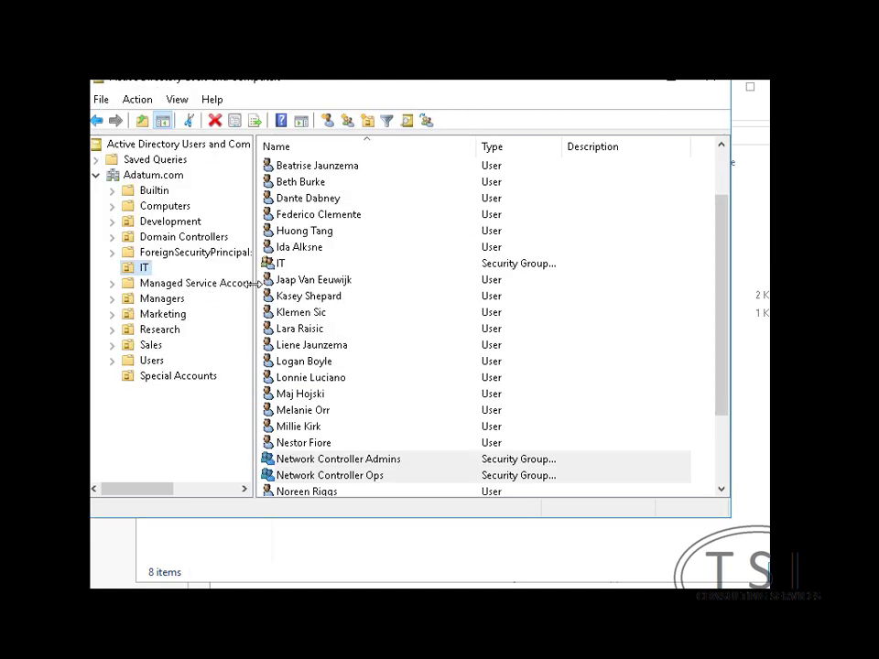
Add Administrator and the same IT user as members of Network Controller Ops
double_click(311, 479)
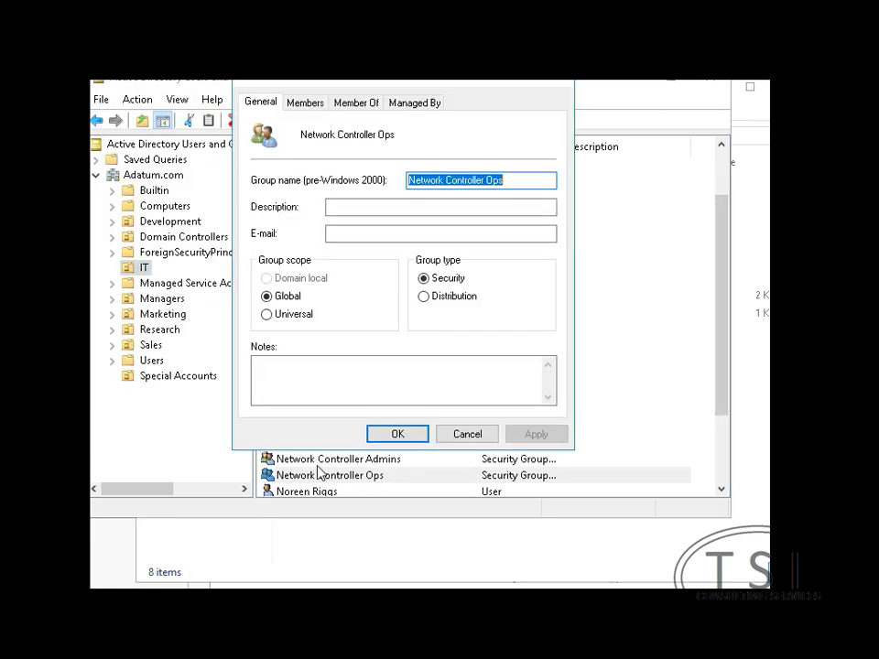
click(305, 103)
click(282, 386)
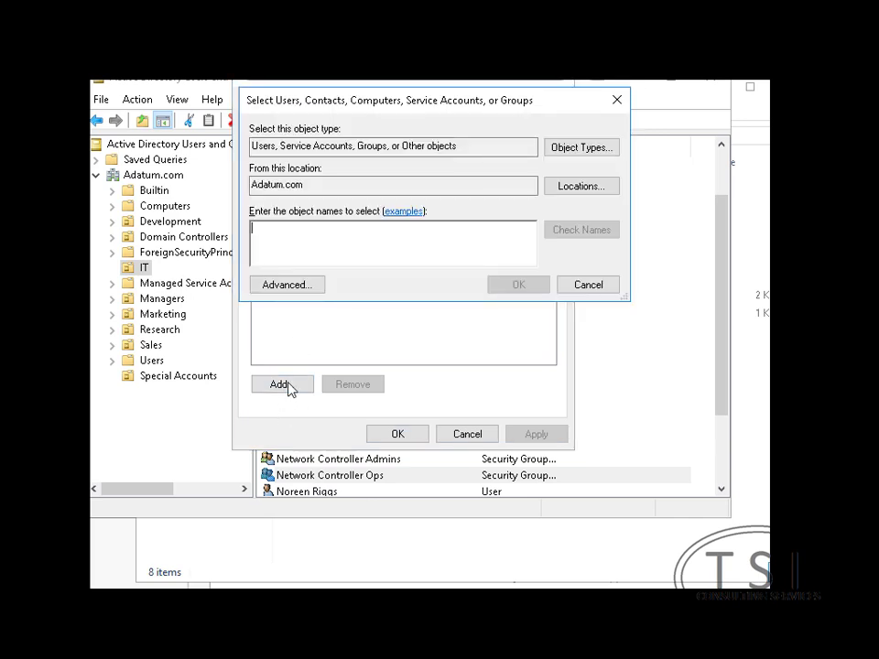
text(ad)
click(589, 237)
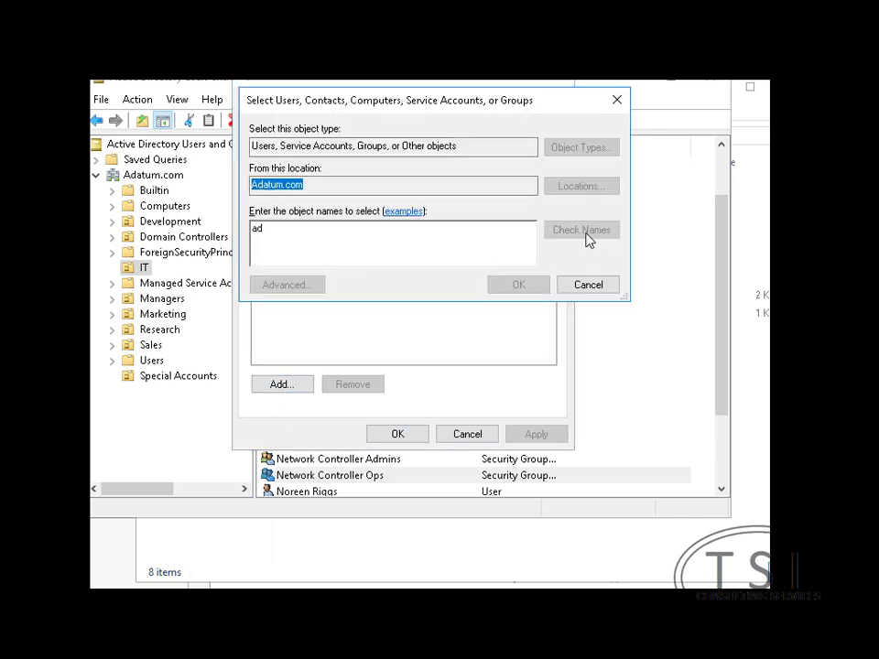
double_click(326, 311)
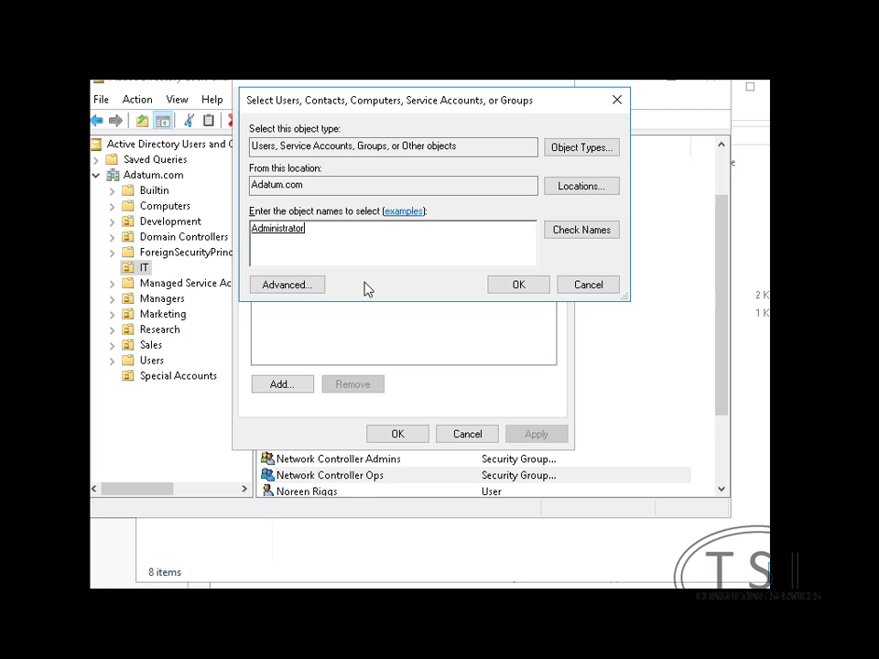
text(;beth)
click(522, 287)
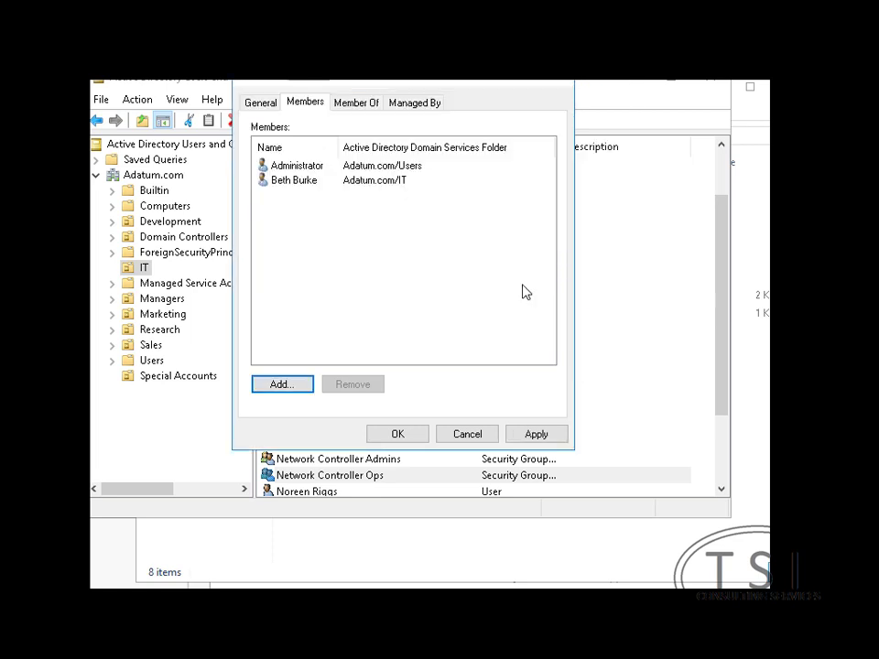
click(396, 434)
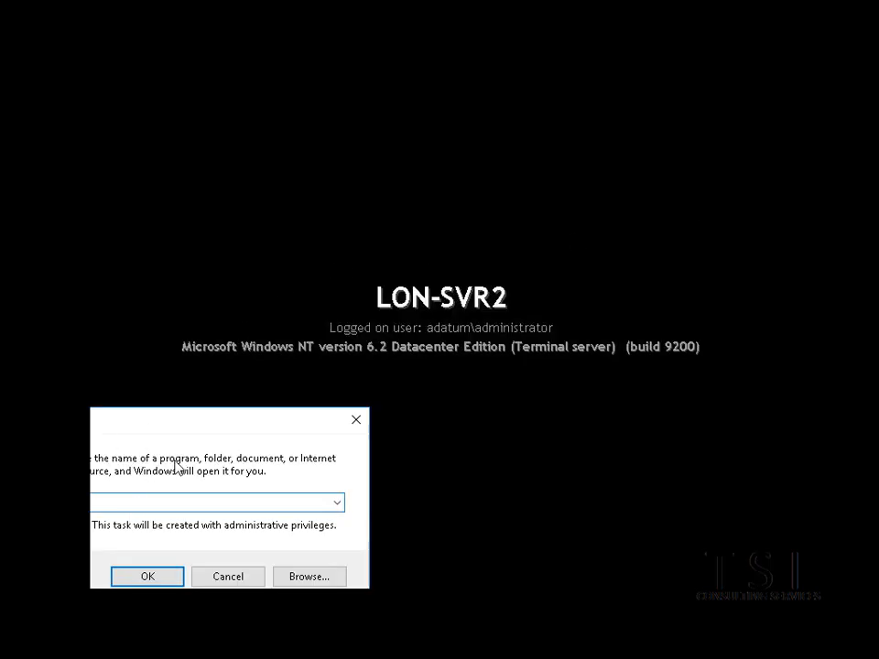
Add the Certificates snap-in for the local computer account to a new console and show its Personal store
key(Return)
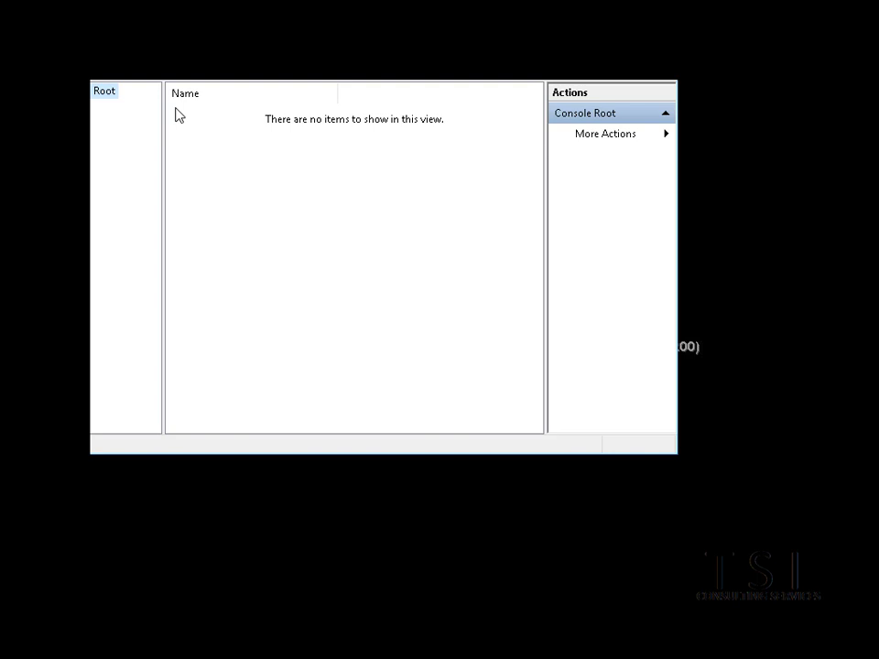
key(alt+f)
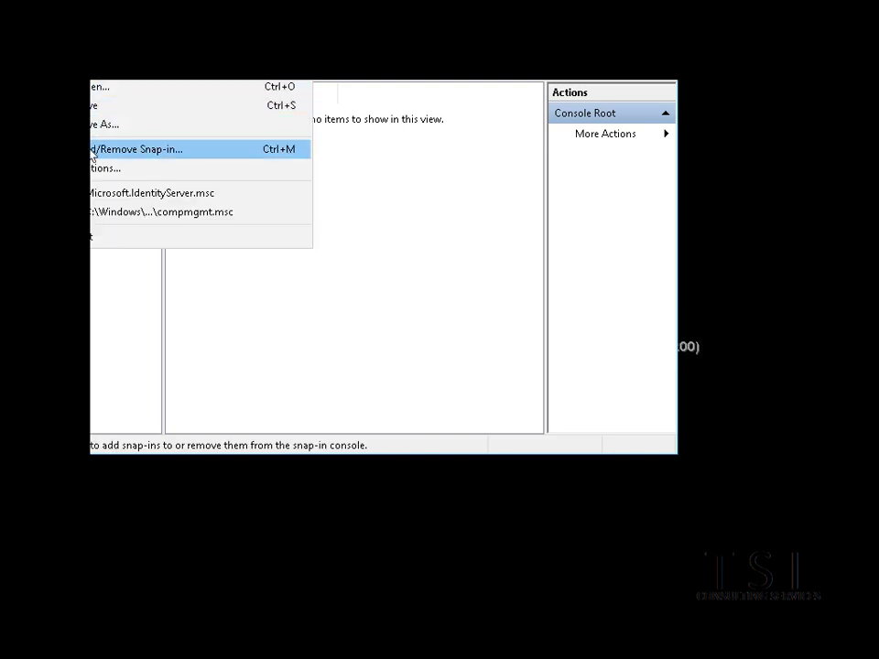
click(91, 151)
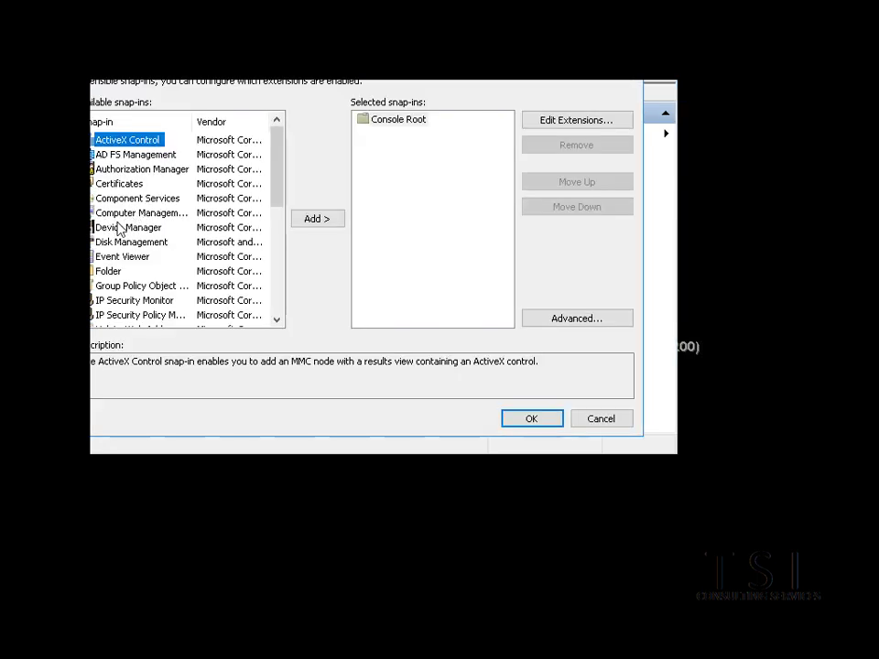
click(121, 185)
click(325, 221)
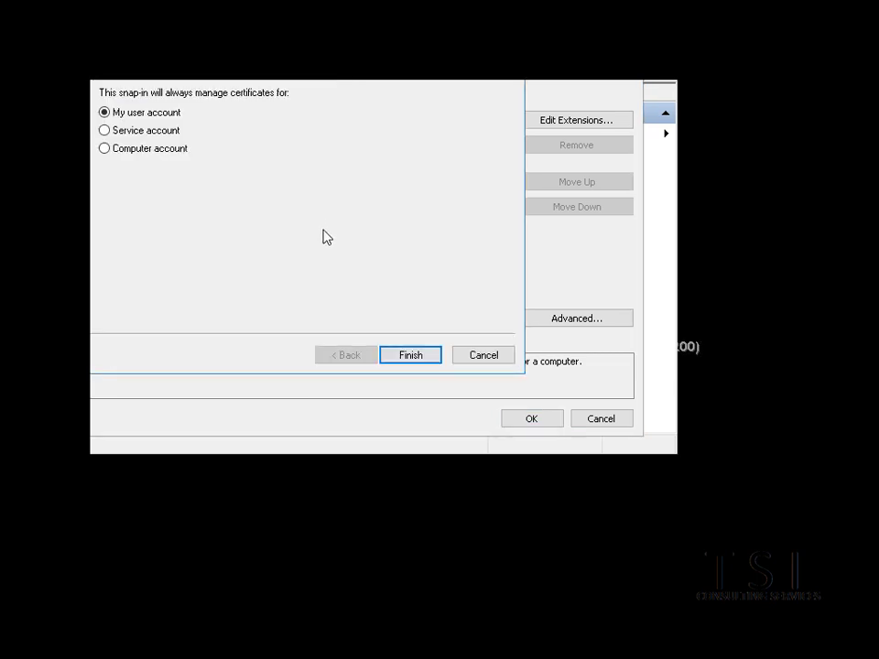
click(129, 149)
click(414, 364)
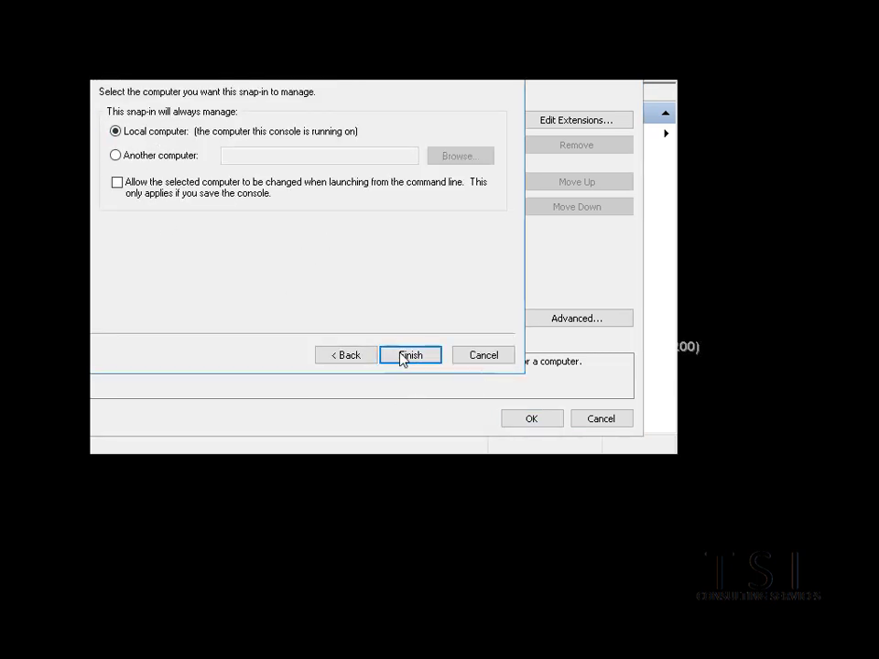
click(402, 357)
click(408, 136)
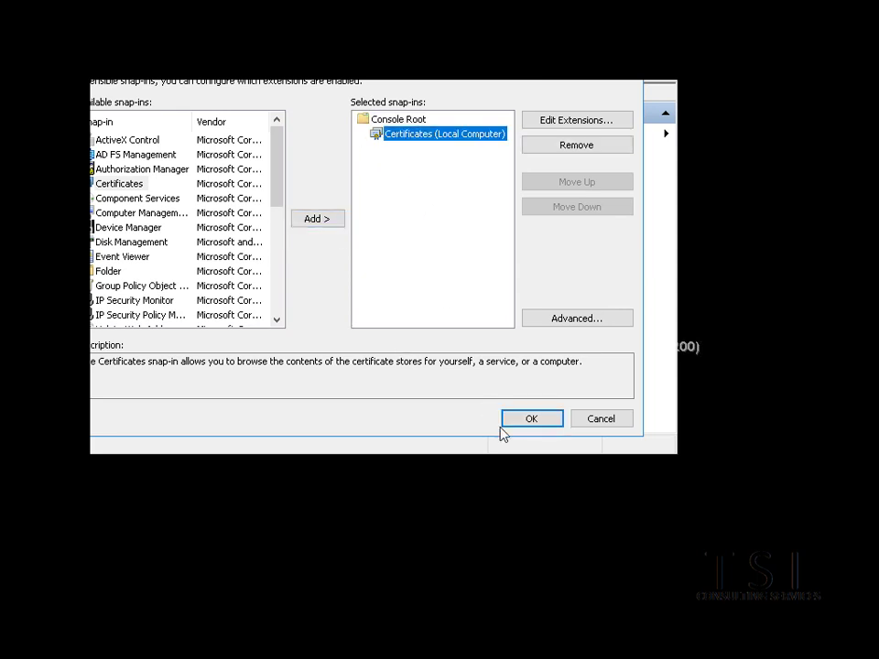
click(527, 420)
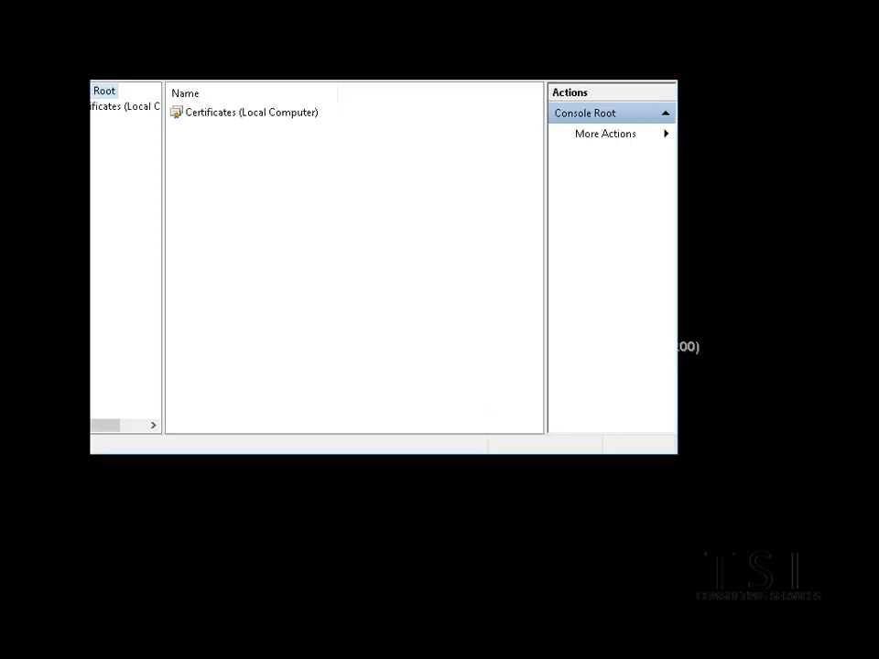
click(107, 121)
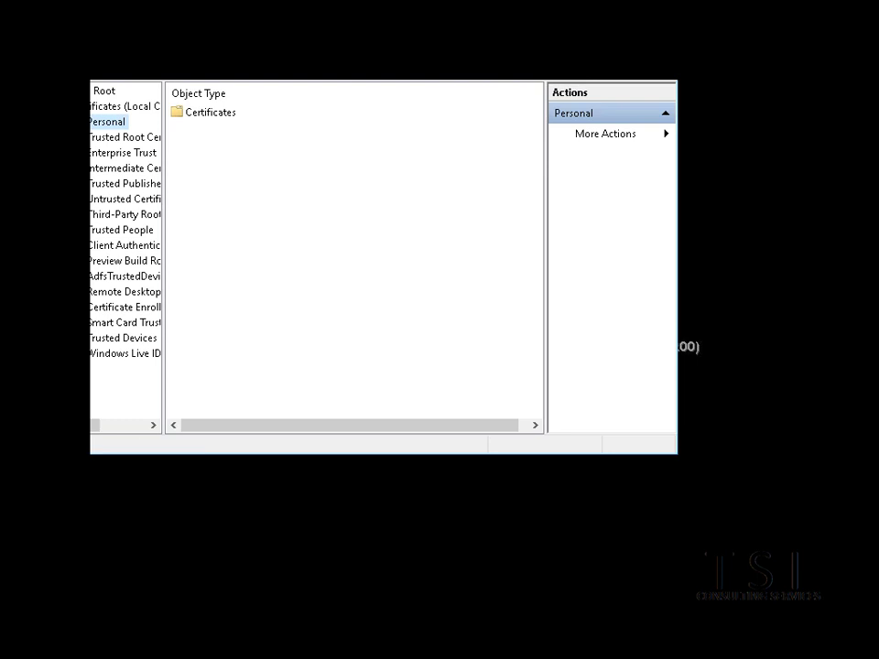
Enroll a Computer certificate into the Personal store through the Active Directory Enrollment Policy
right_click(107, 121)
click(137, 155)
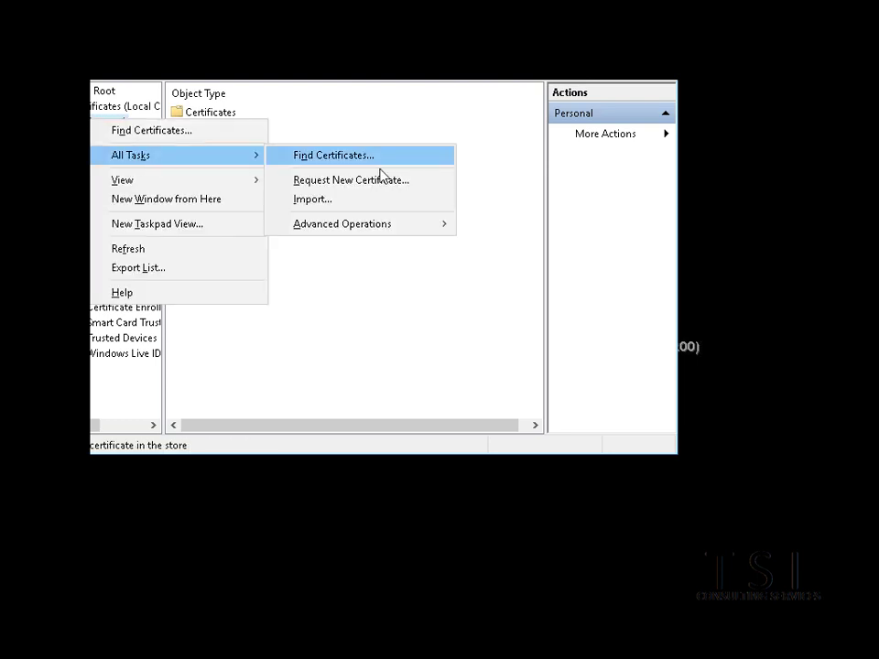
click(383, 183)
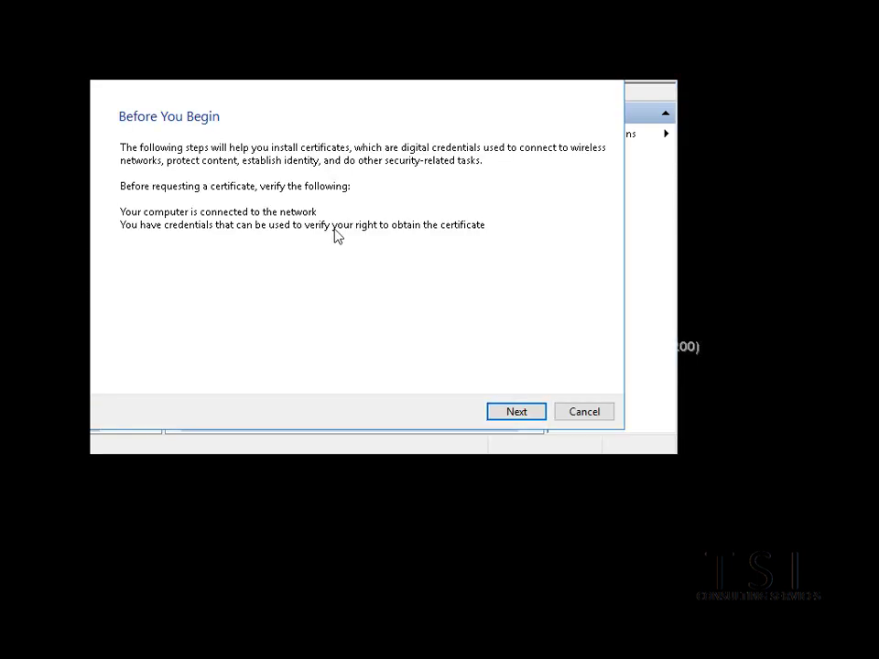
click(520, 412)
click(526, 414)
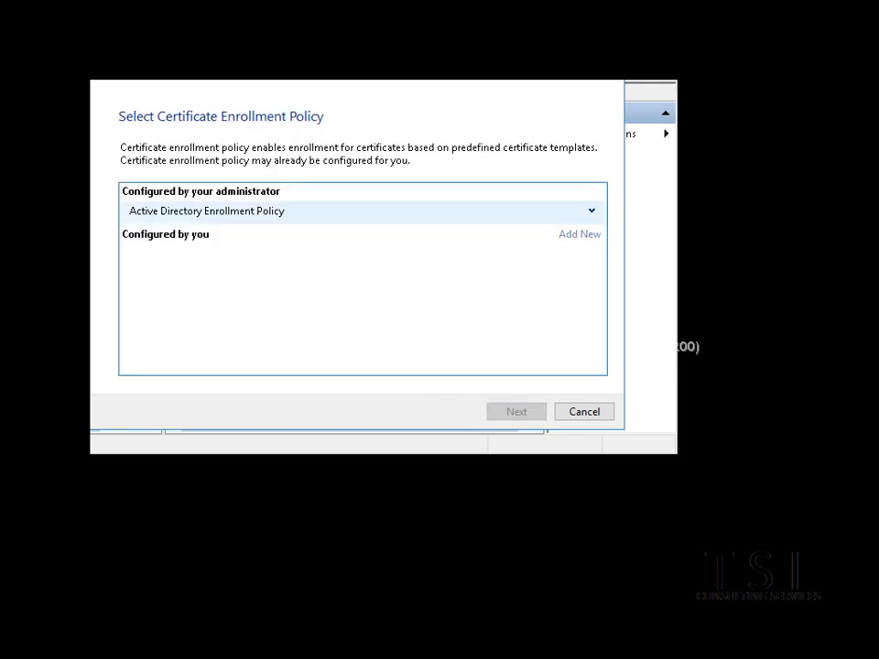
click(135, 263)
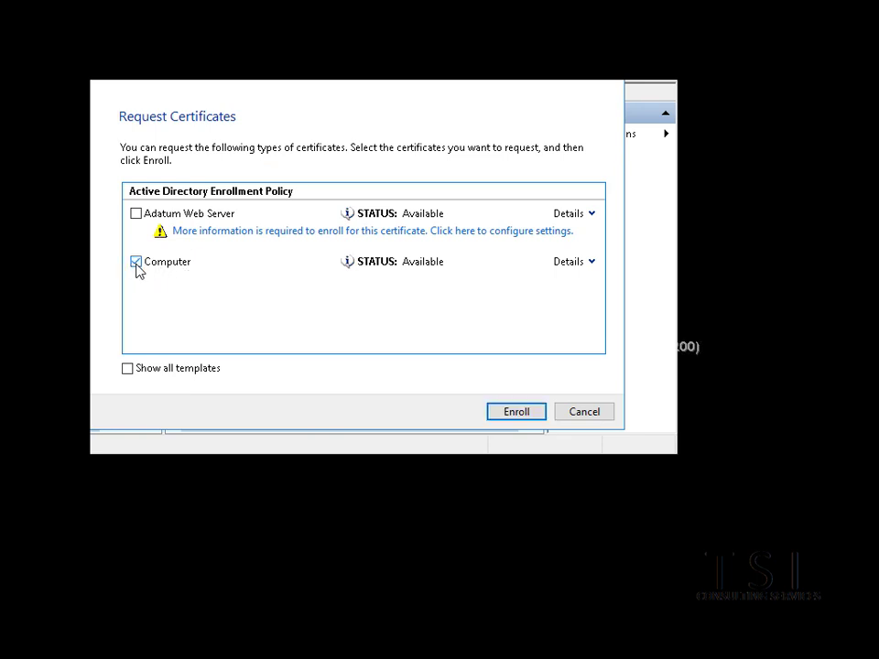
click(523, 418)
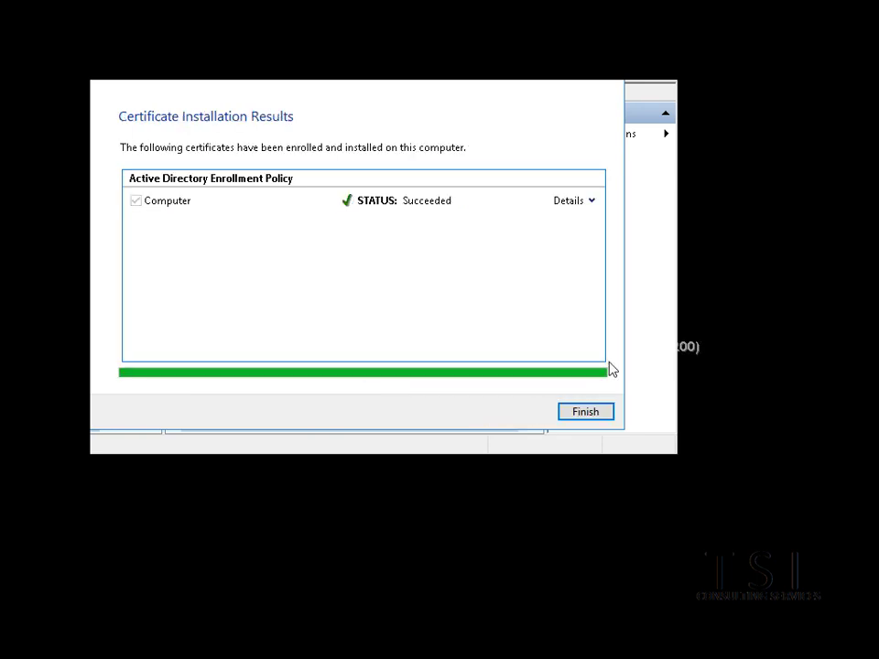
click(605, 416)
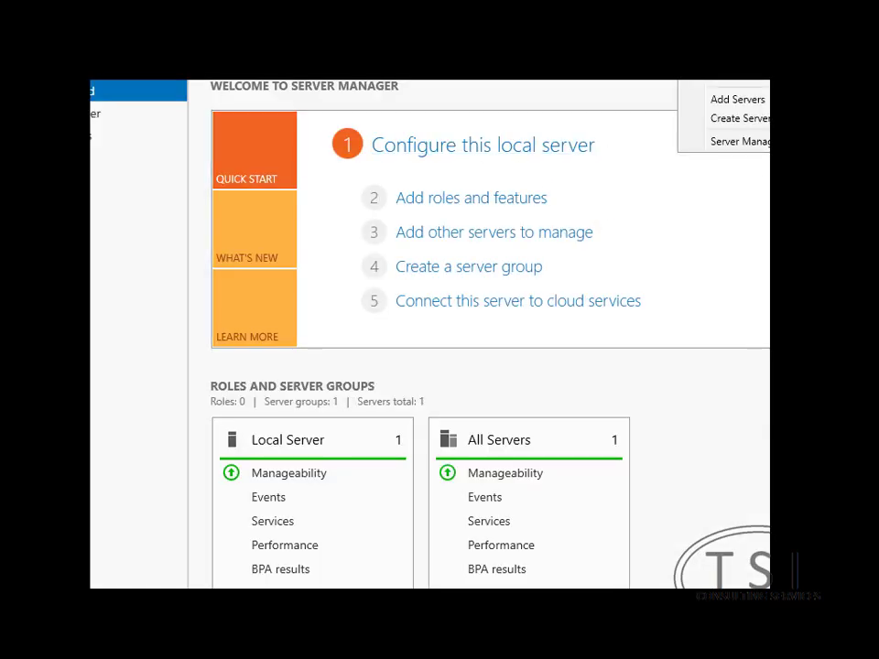
Launch the Add Roles and Features Wizard from the Manage menu, dismissing the inventory notices
click(714, 85)
click(595, 368)
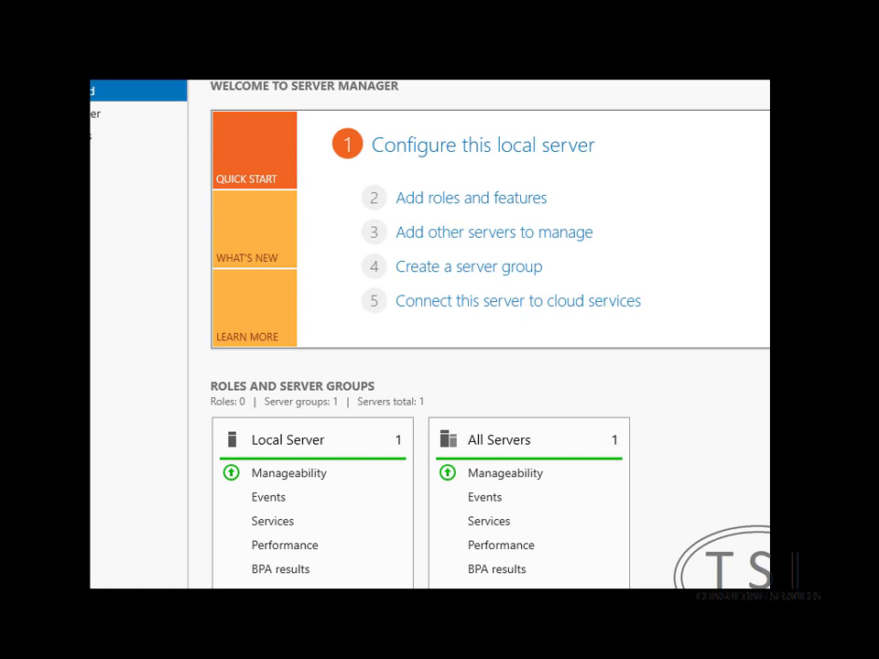
click(719, 73)
click(464, 200)
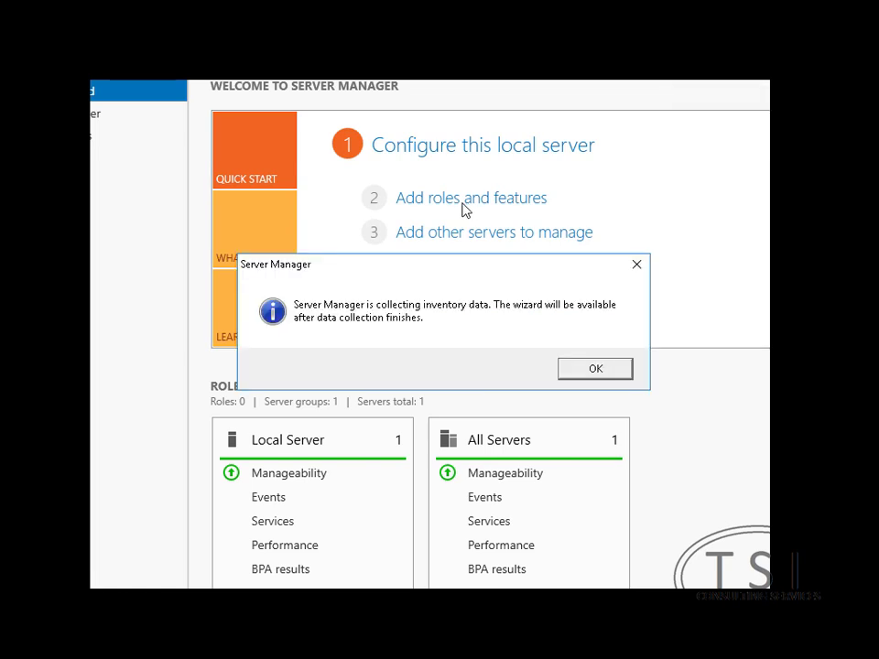
click(584, 370)
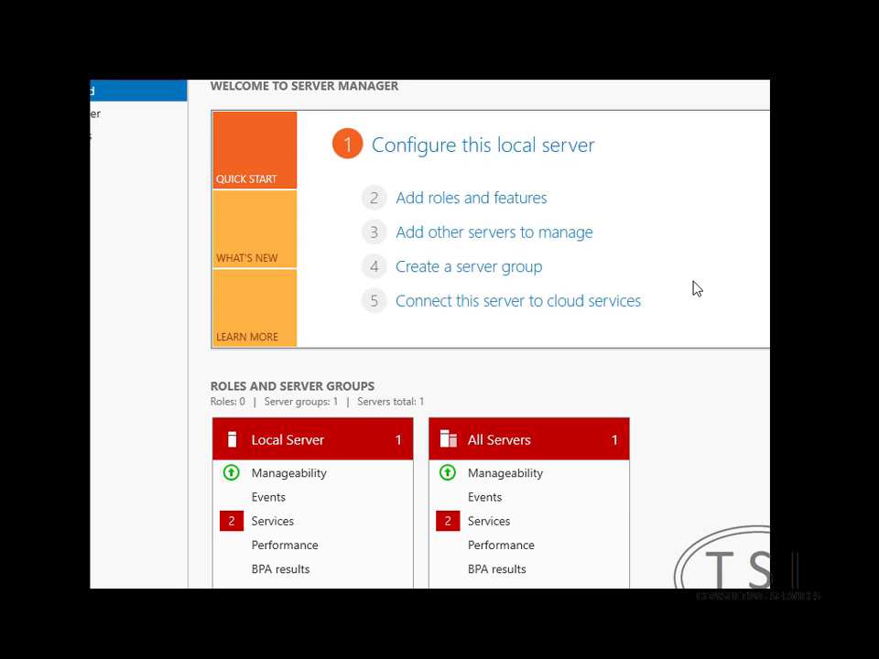
click(705, 81)
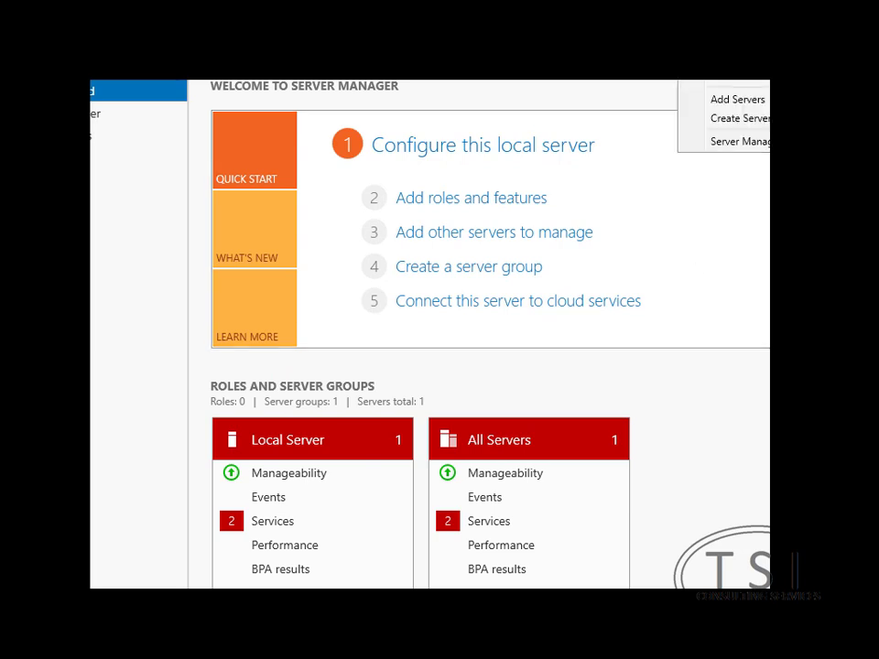
click(733, 84)
Advance to Server Roles for LON-SVR2, view the Network Controller description, then cancel the wizard
click(537, 518)
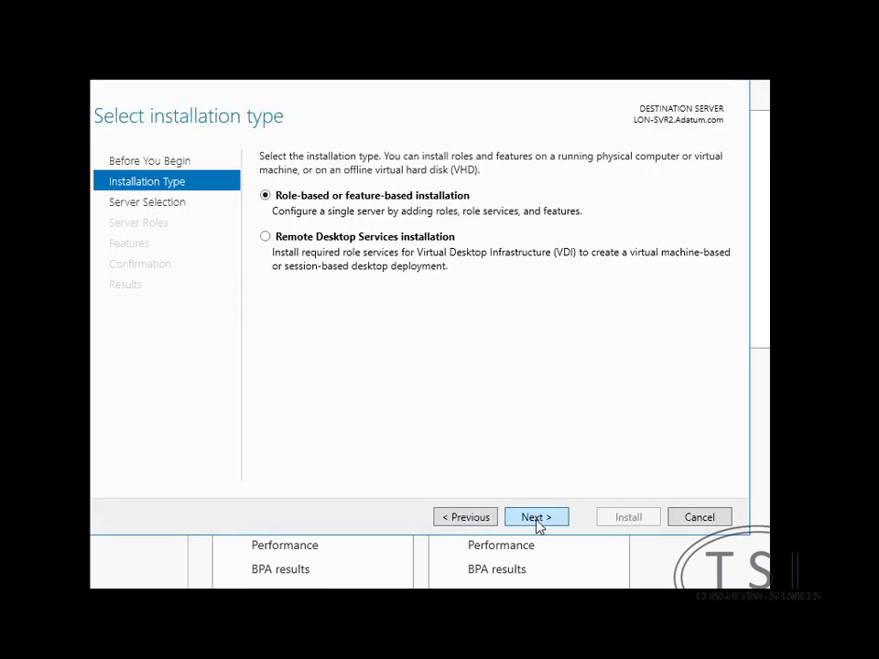
click(538, 520)
click(537, 519)
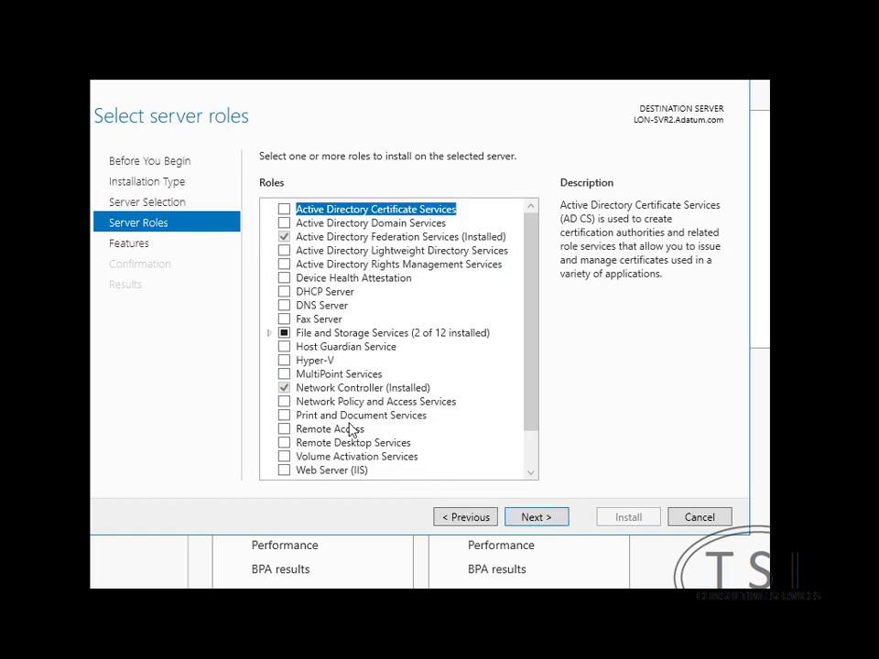
click(341, 392)
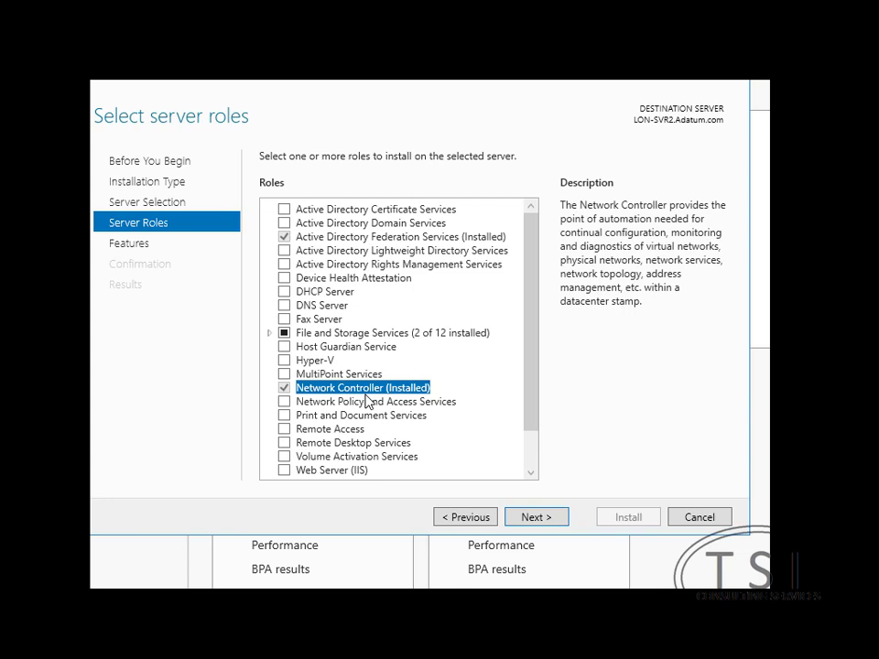
click(534, 518)
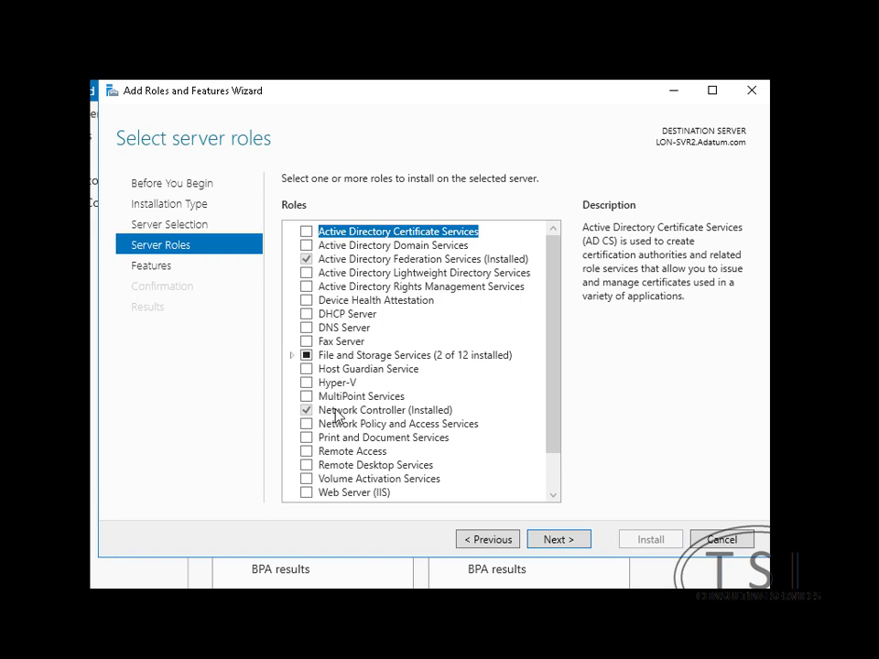
click(722, 539)
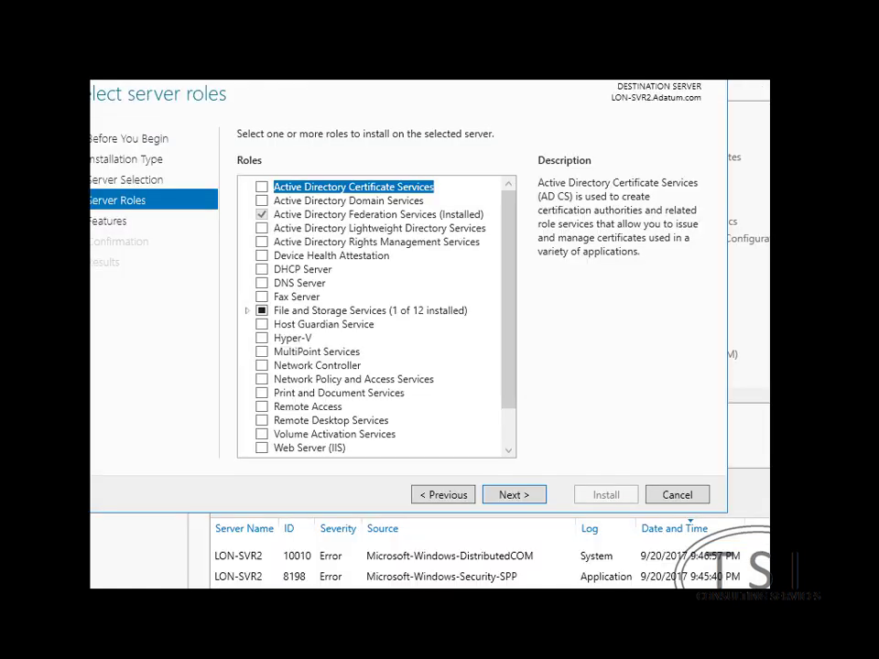
Install the Network Controller role with its Network Controller Management Tools on LON-SVR2
click(262, 366)
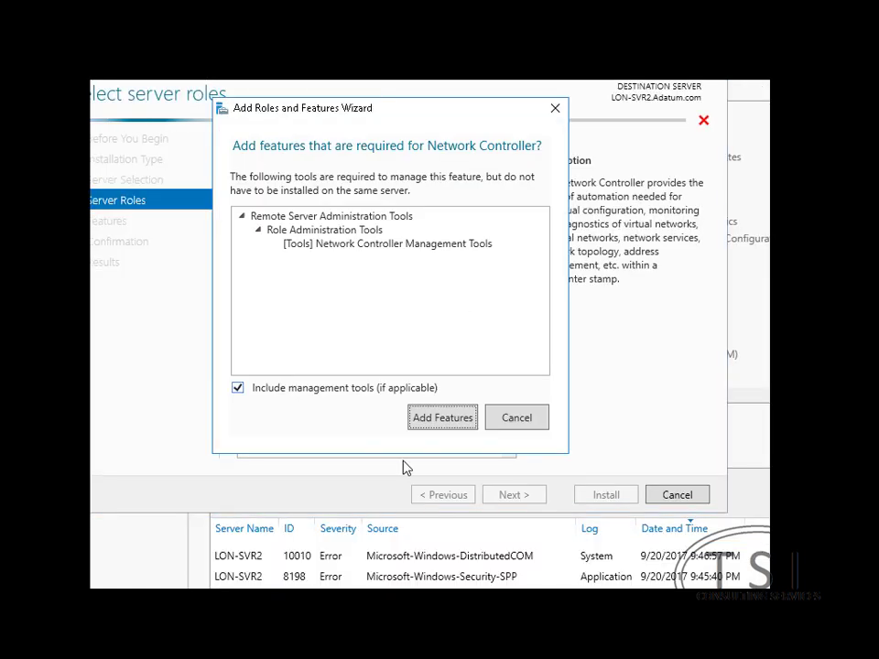
click(442, 418)
click(518, 499)
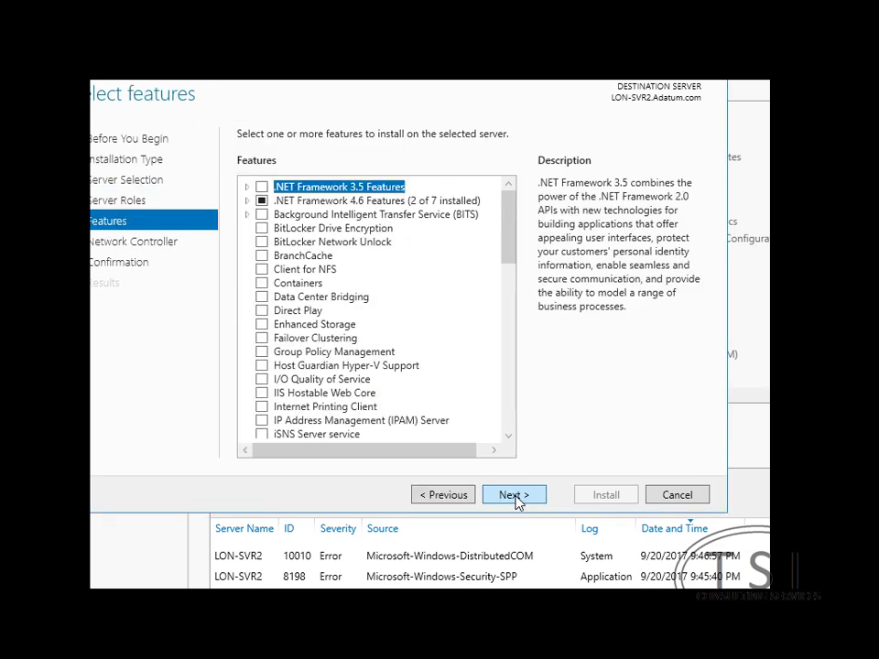
click(515, 495)
click(515, 495)
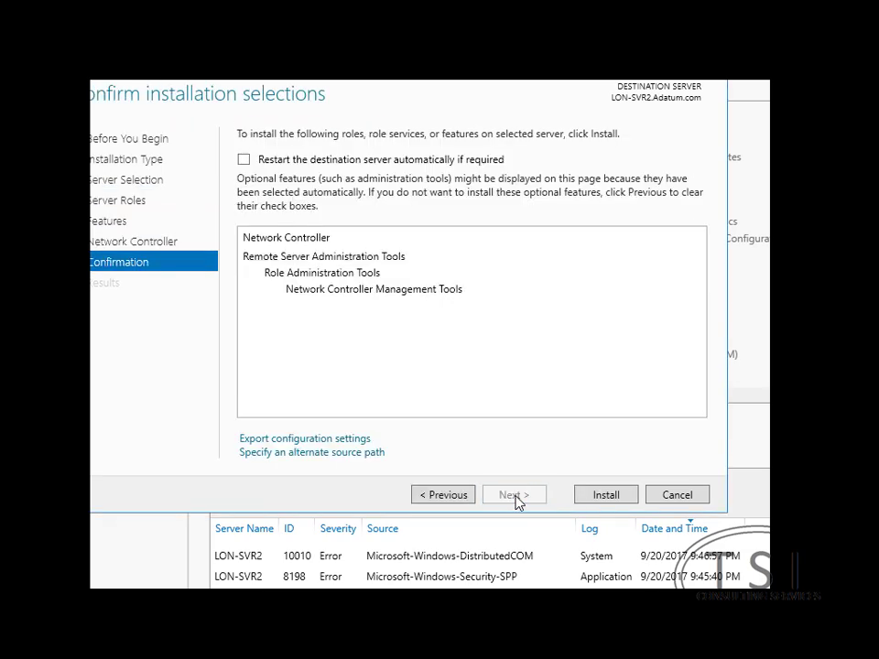
click(595, 498)
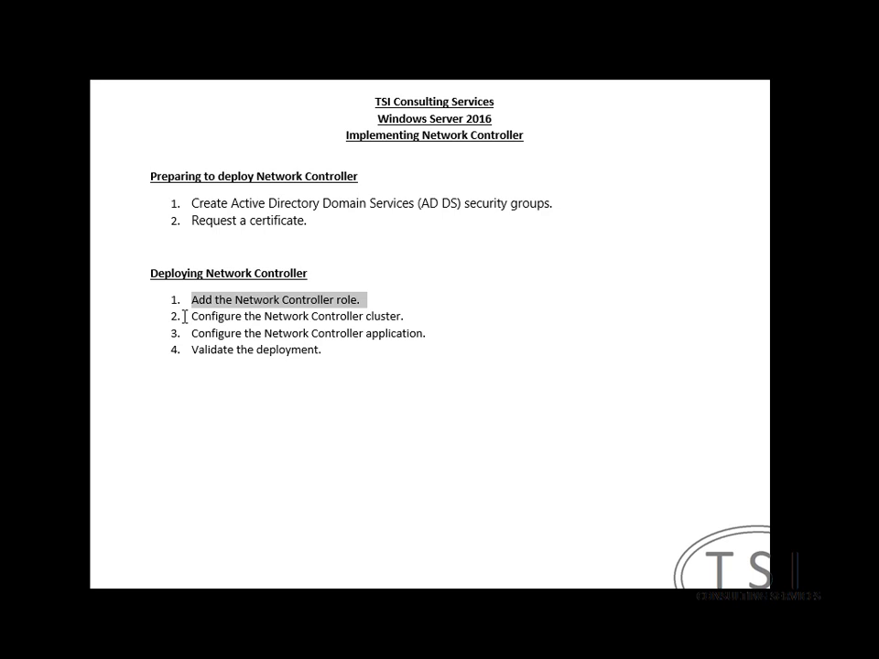
drag(186, 316, 421, 316)
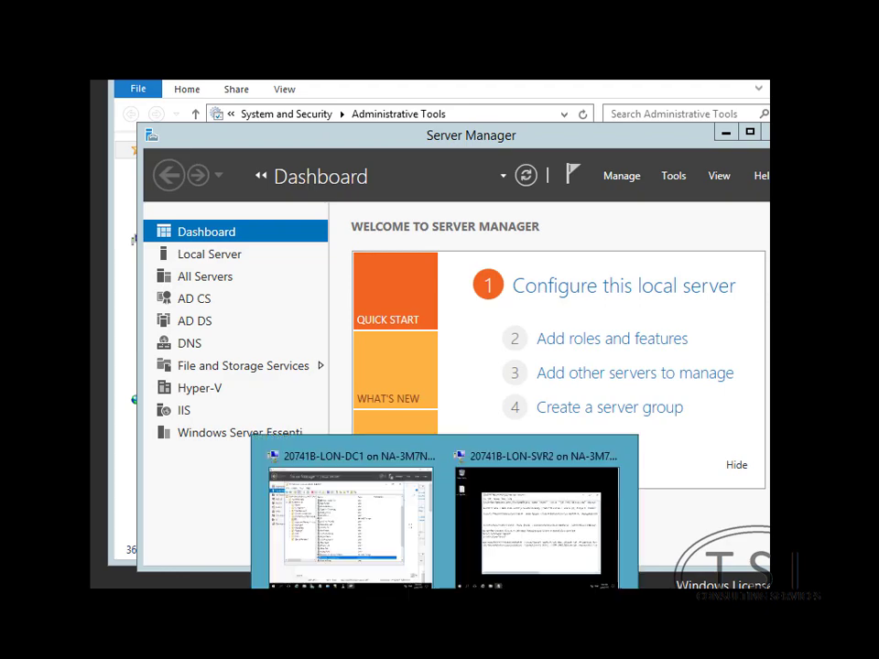
On LON-SVR2, select the New-NetworkControllerNodeObject line in the Notepad script
click(513, 526)
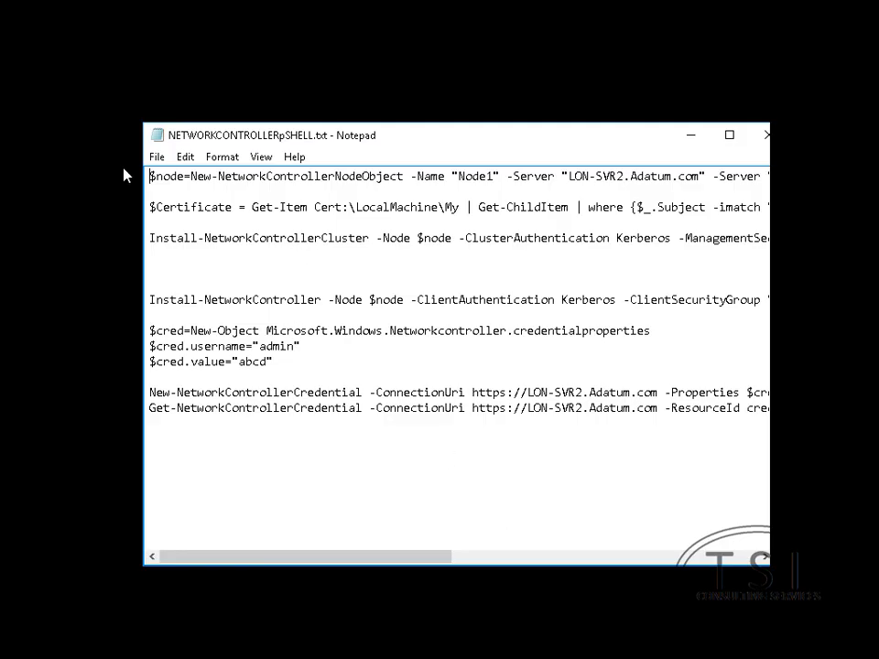
drag(149, 176, 774, 176)
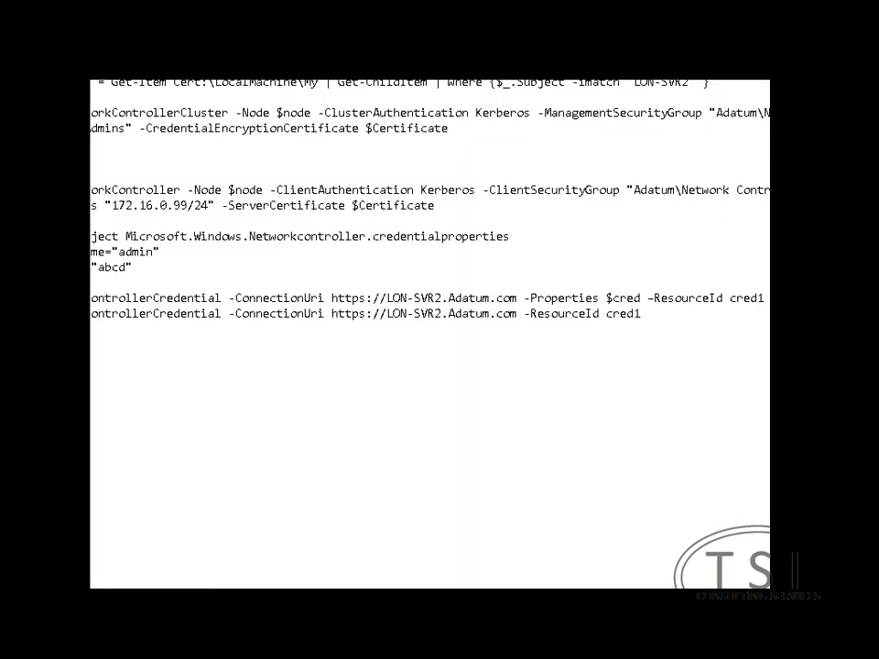
Run Install-NetworkController with Kerberos authentication and REST address 172.16.0.99/24 in PowerShell
drag(89, 190, 467, 213)
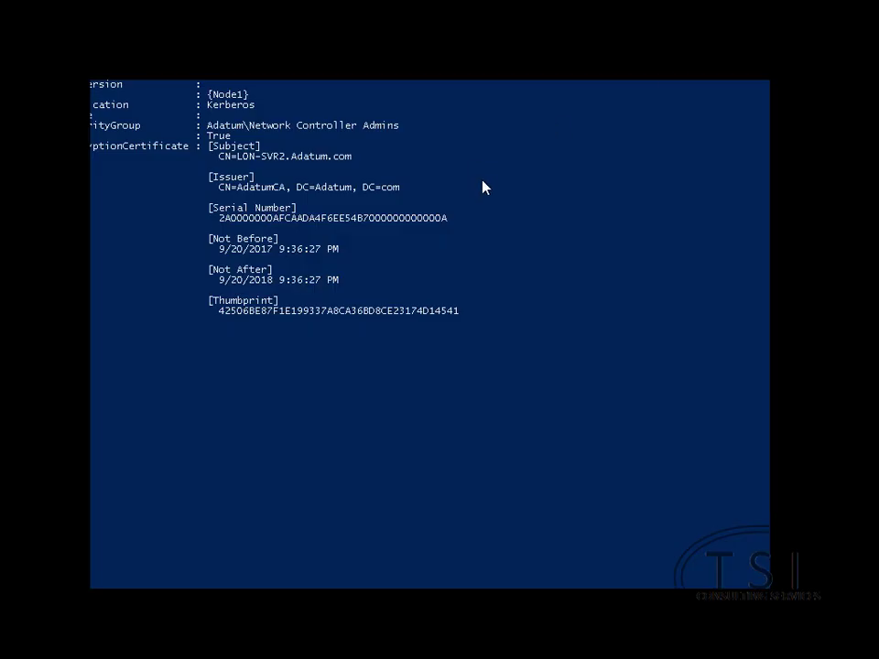
key(ctrl+v)
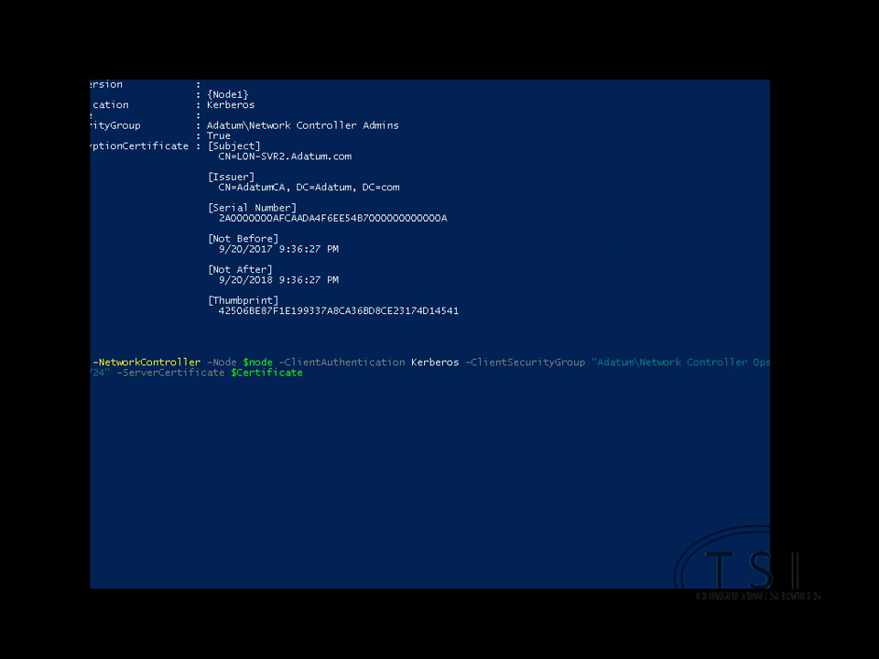
key(Return)
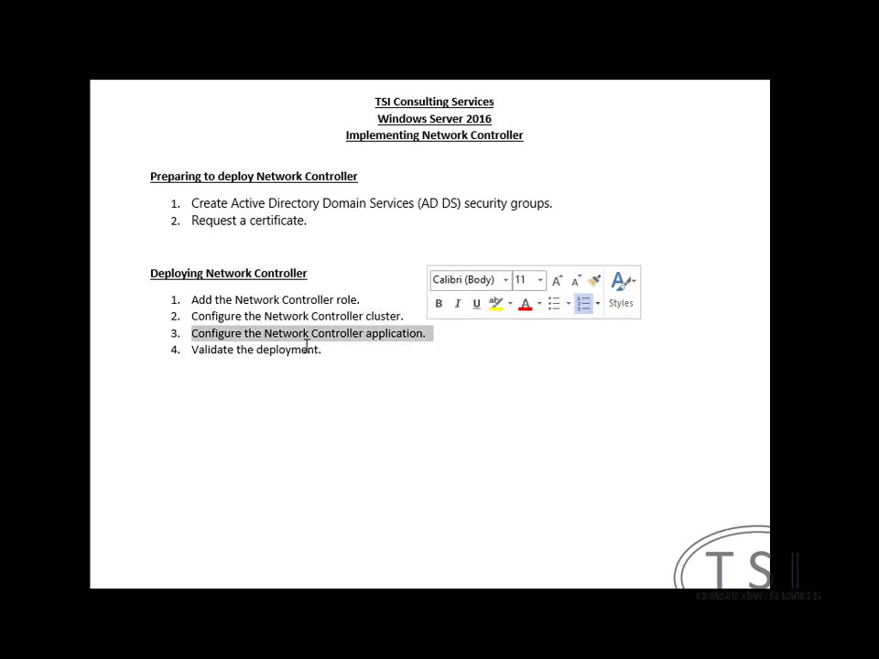
drag(192, 349, 356, 346)
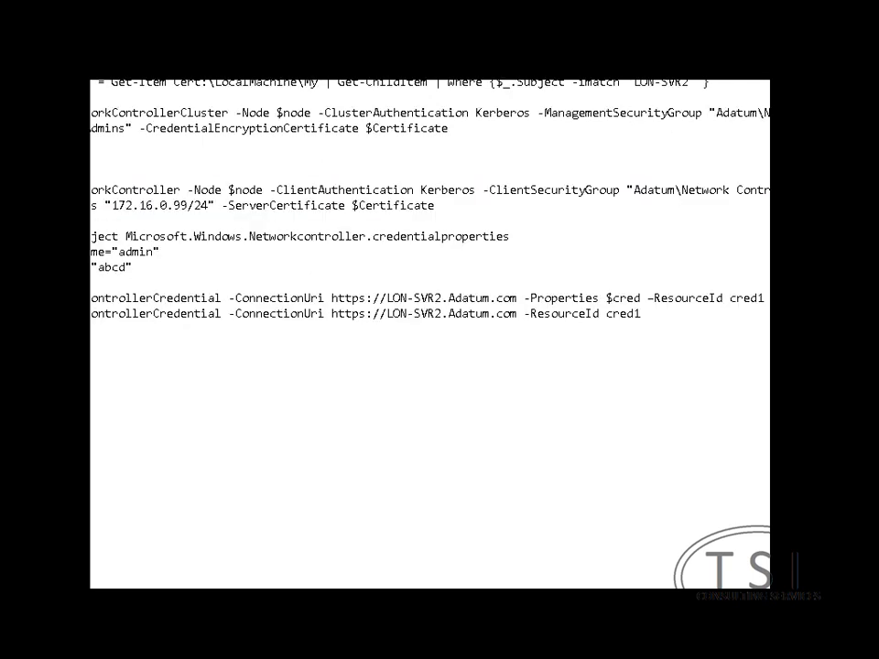
Add the $cred.type="usernamepassword" line and select the four credential object lines
drag(92, 236, 141, 266)
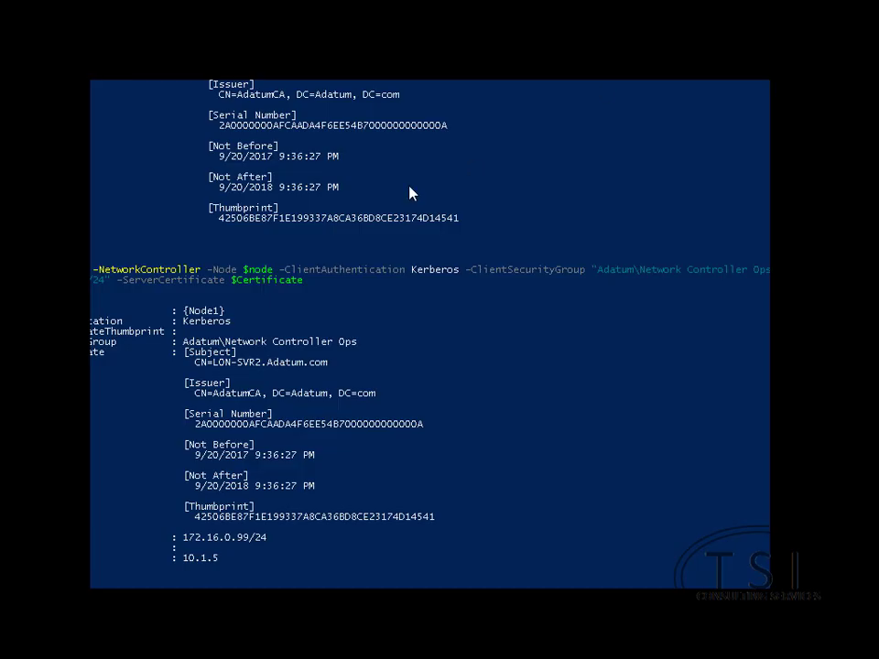
scroll(181, 549, down, 10)
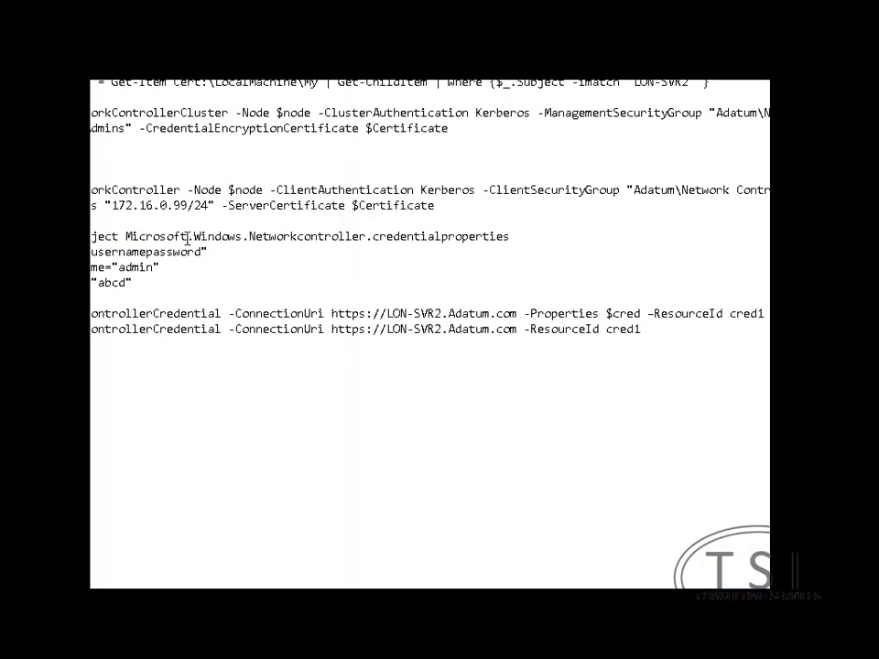
click(148, 284)
drag(91, 236, 164, 278)
Run the New-NetworkControllerCredential line to create cred1, confirming with Y
double_click(100, 313)
click(576, 314)
drag(766, 313, 90, 313)
key(Delete)
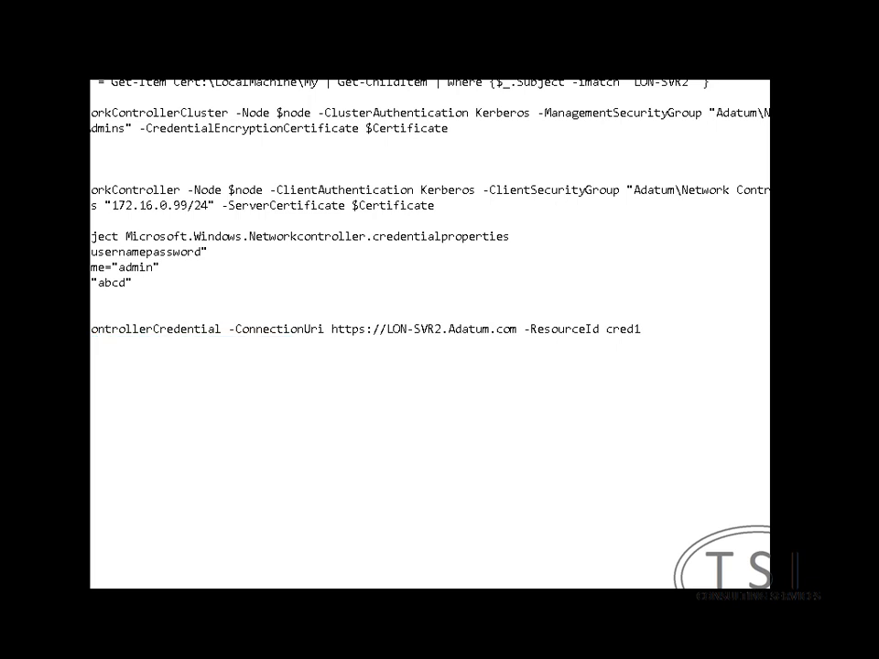
key(ctrl+z)
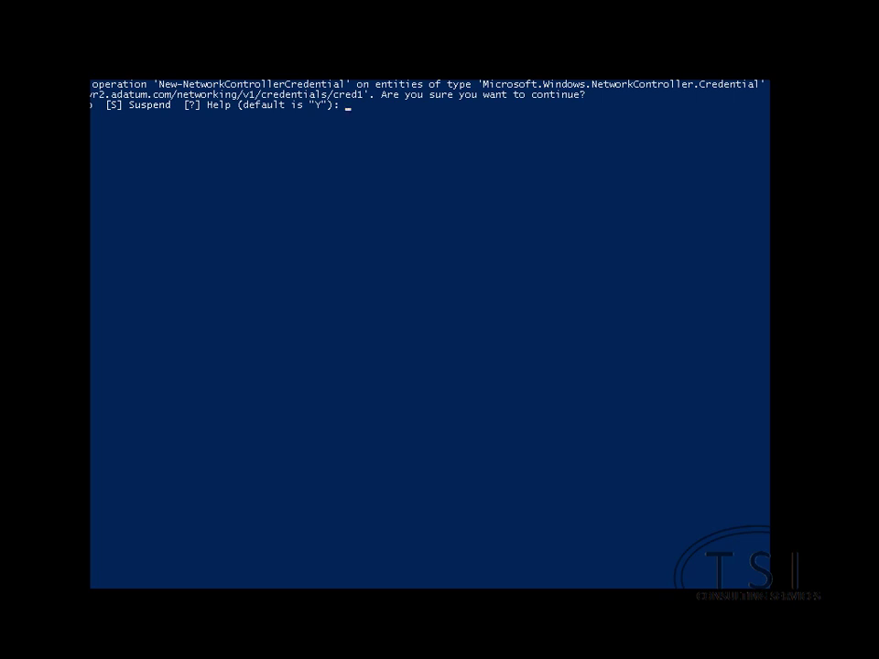
text(Y)
key(Return)
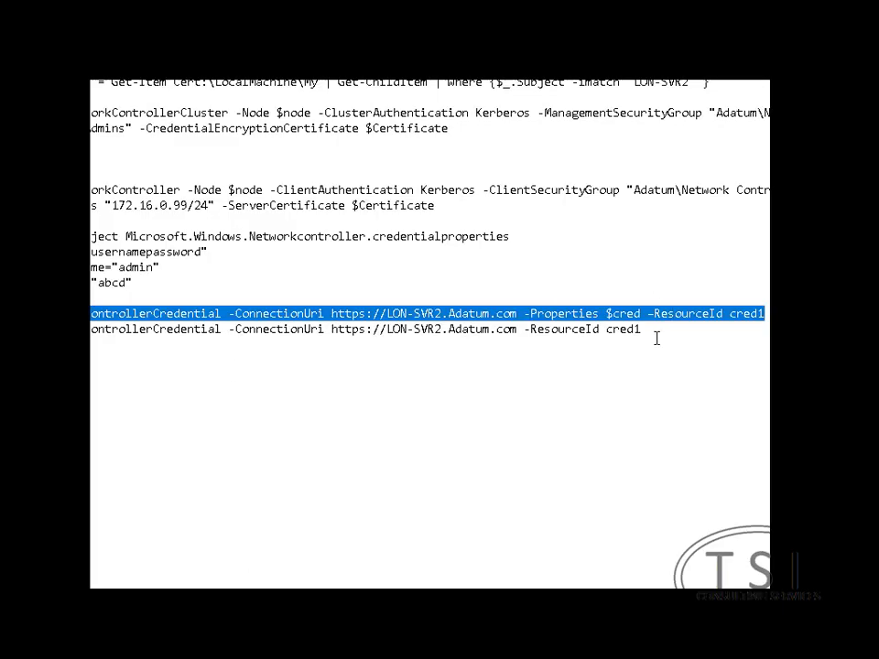
Copy the Get-NetworkControllerCredential line for cred1 into PowerShell and run it
click(656, 334)
key(shift+Up)
key(shift+Home)
key(shift+Down)
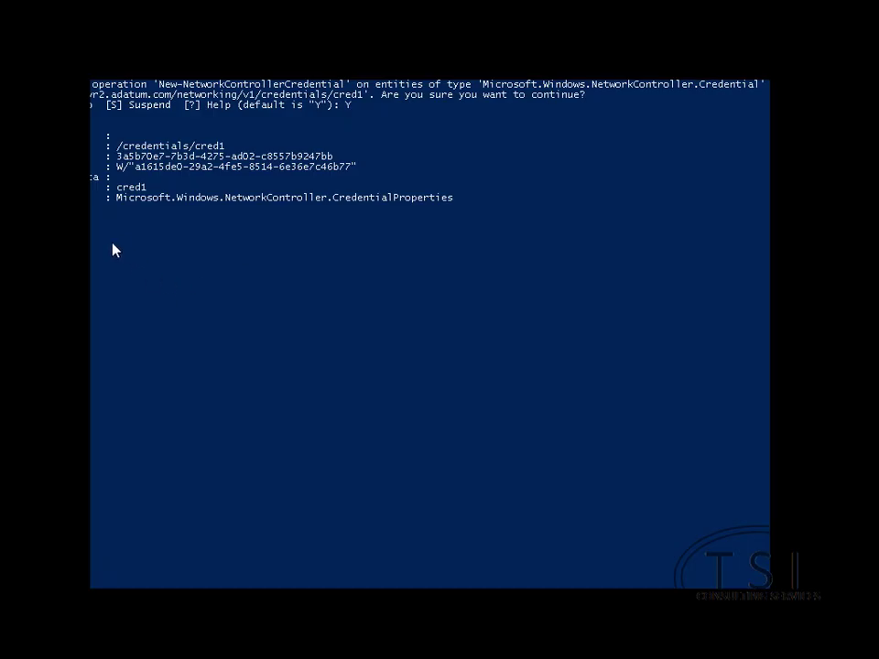
right_click(216, 287)
key(Return)
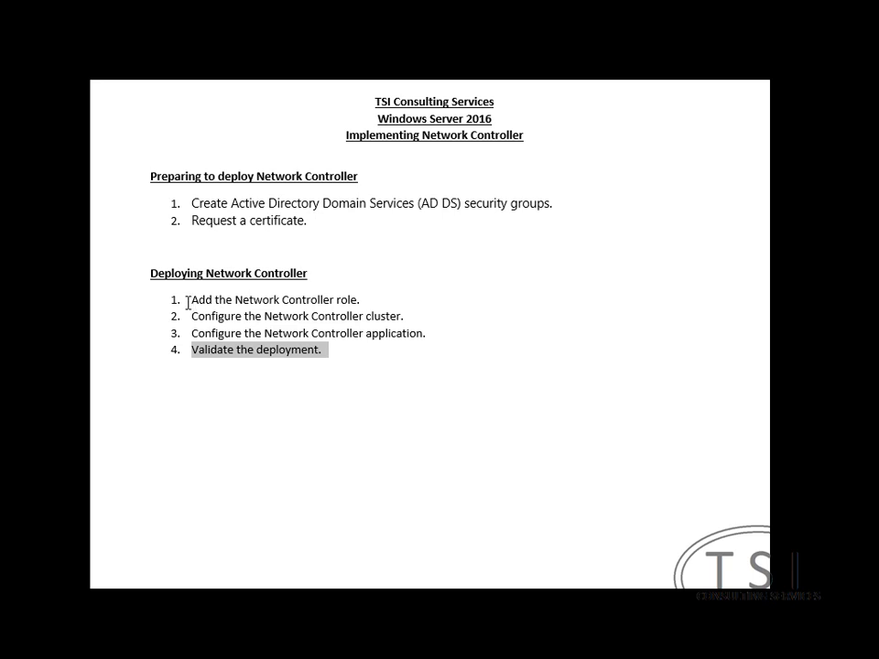
drag(192, 300, 363, 298)
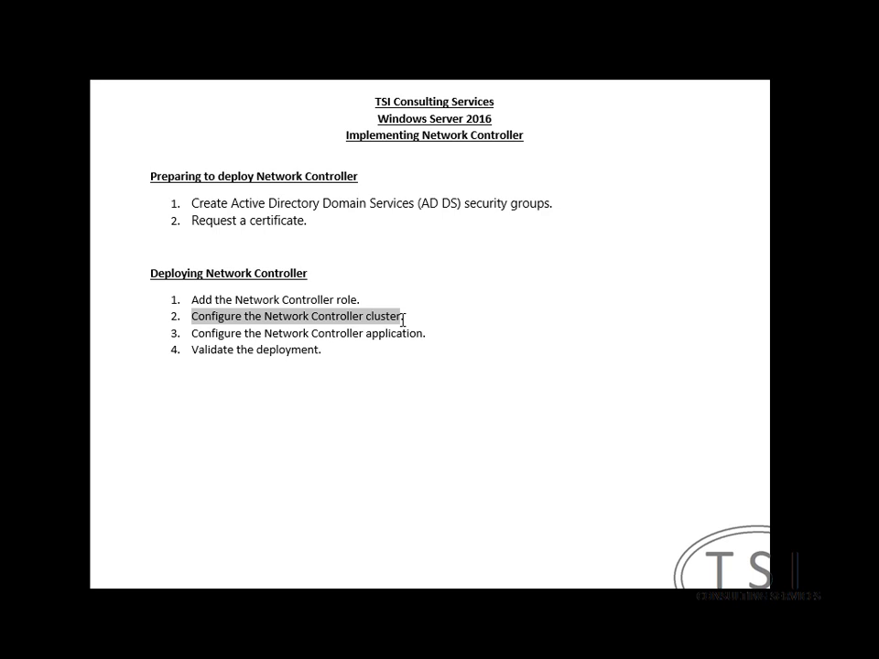
click(325, 346)
drag(325, 347, 193, 359)
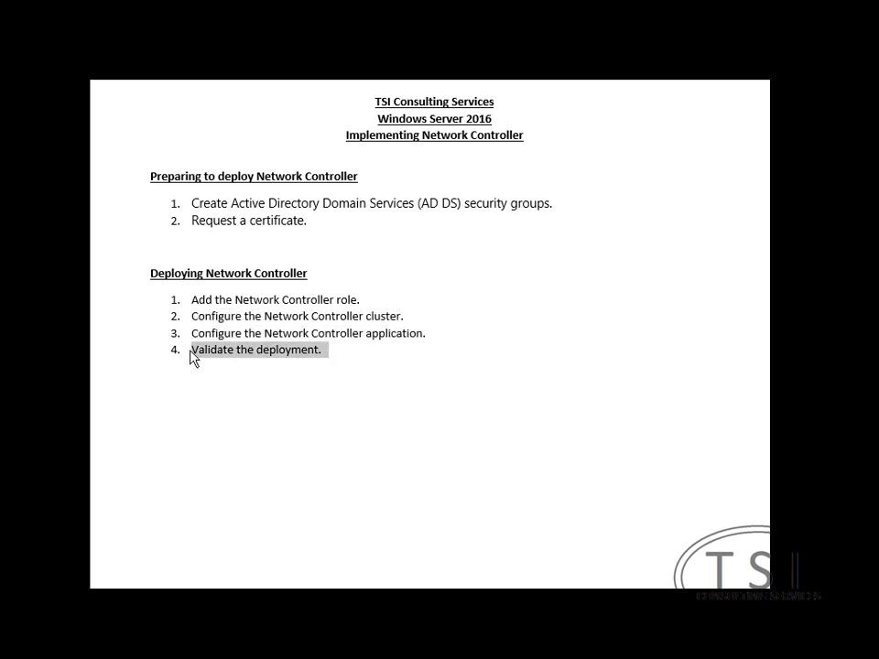
click(388, 355)
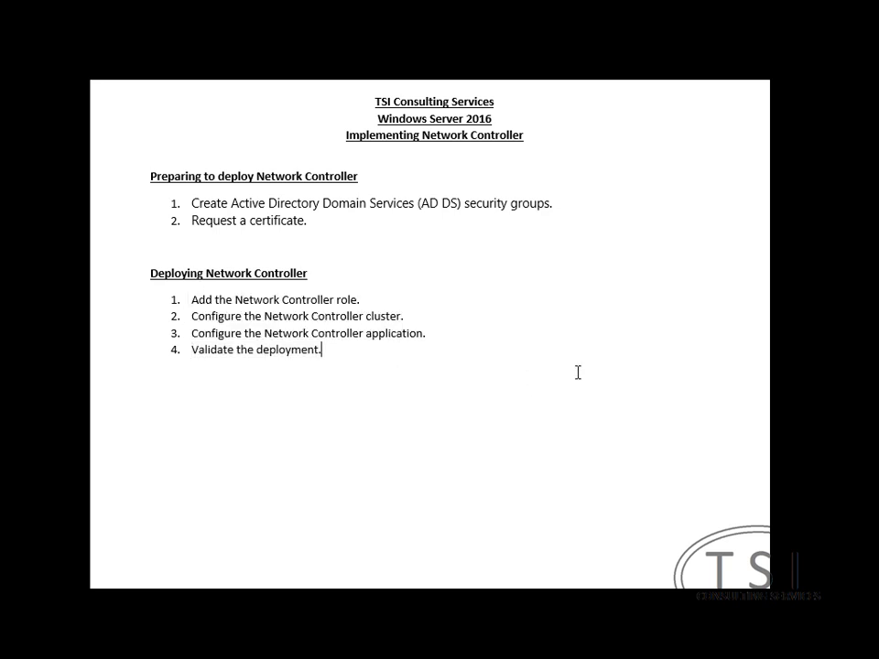